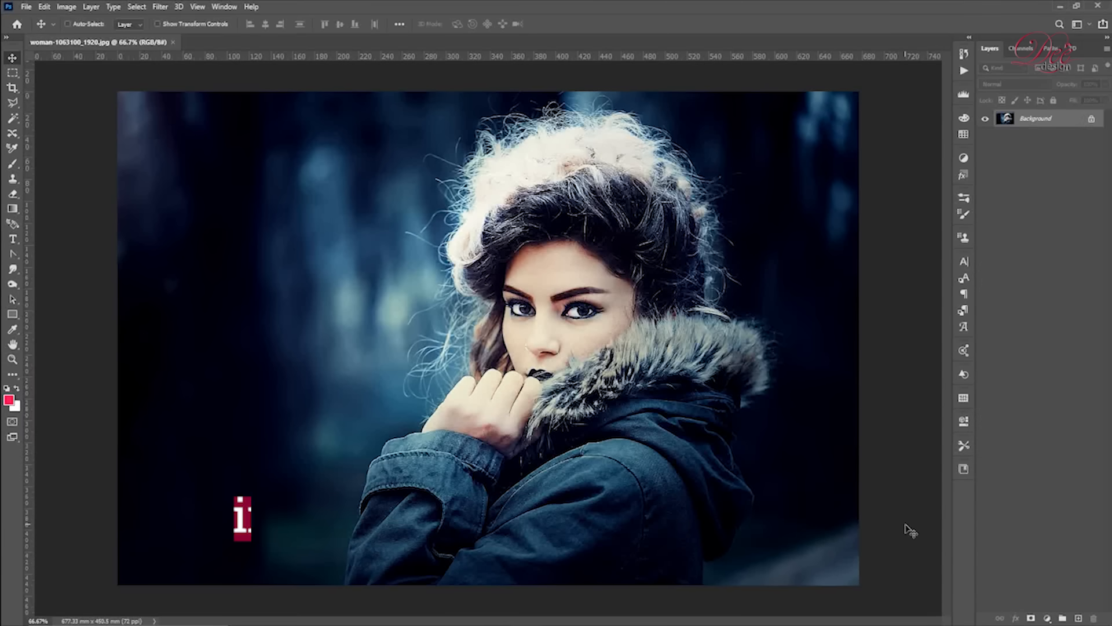
- Unlock the Background layer so it becomes a regular editable layer
{"action": "left_click", "coordinate": [1092, 119]}
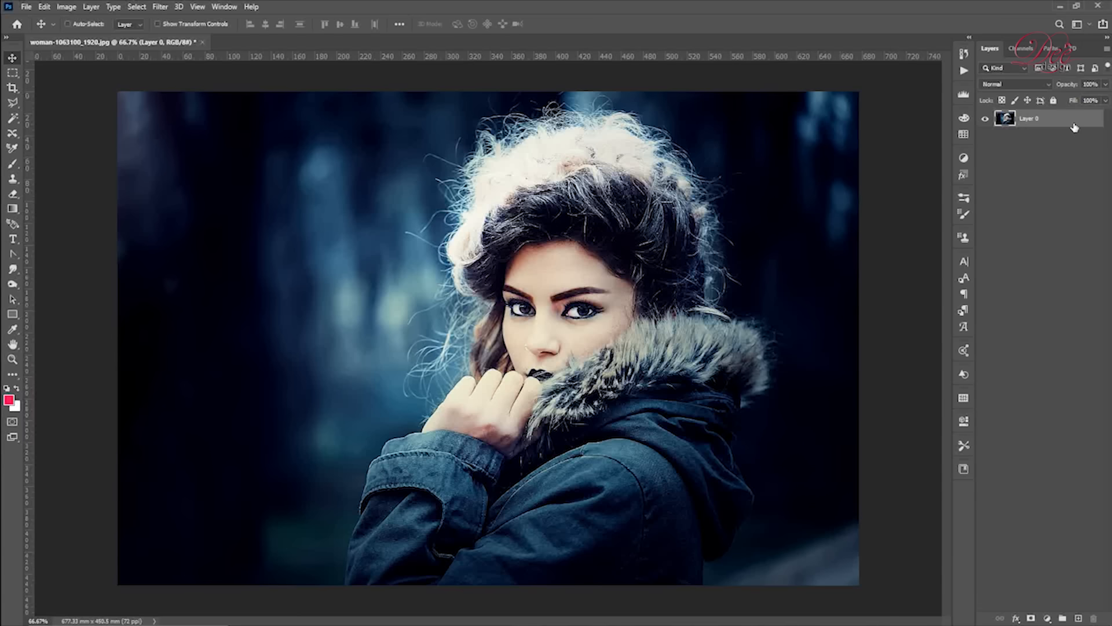
- Open the photo layer's Layer Style settings, reset the effects list to its default, and cancel the dialog
{"action": "double_click", "coordinate": [1075, 121]}
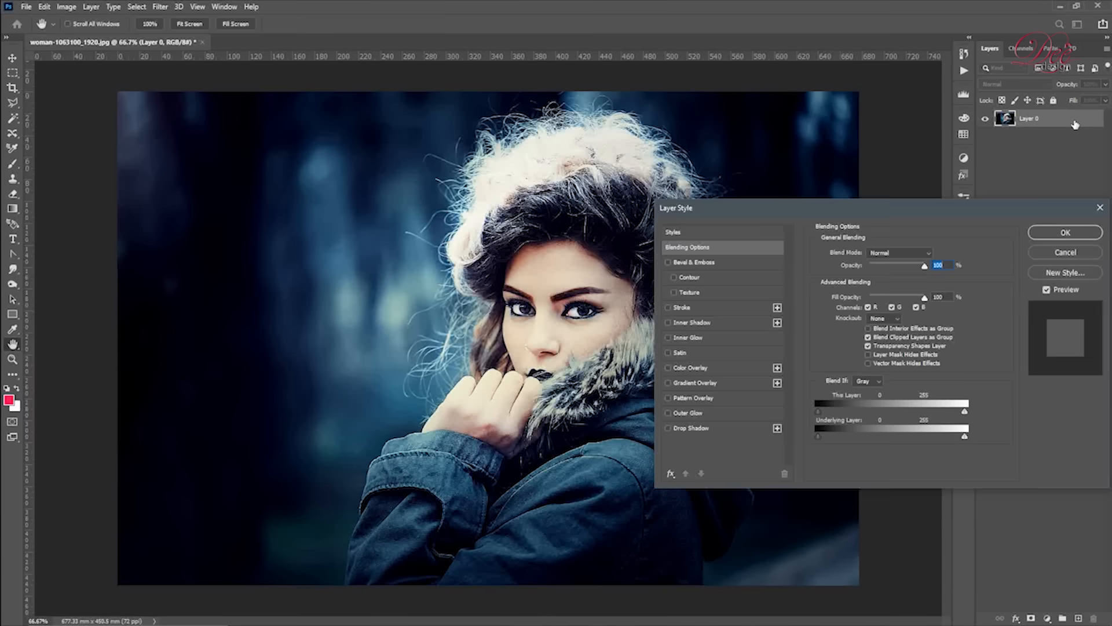
{"action": "left_click_drag", "start_coordinate": [985, 206], "coordinate": [738, 157]}
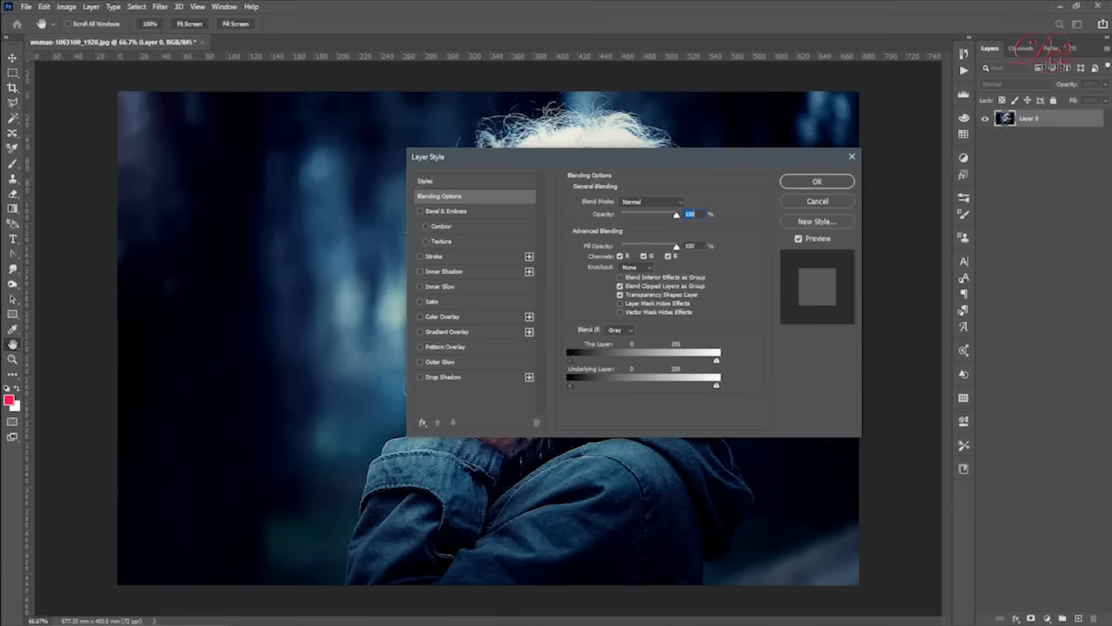
{"action": "left_click", "coordinate": [423, 426]}
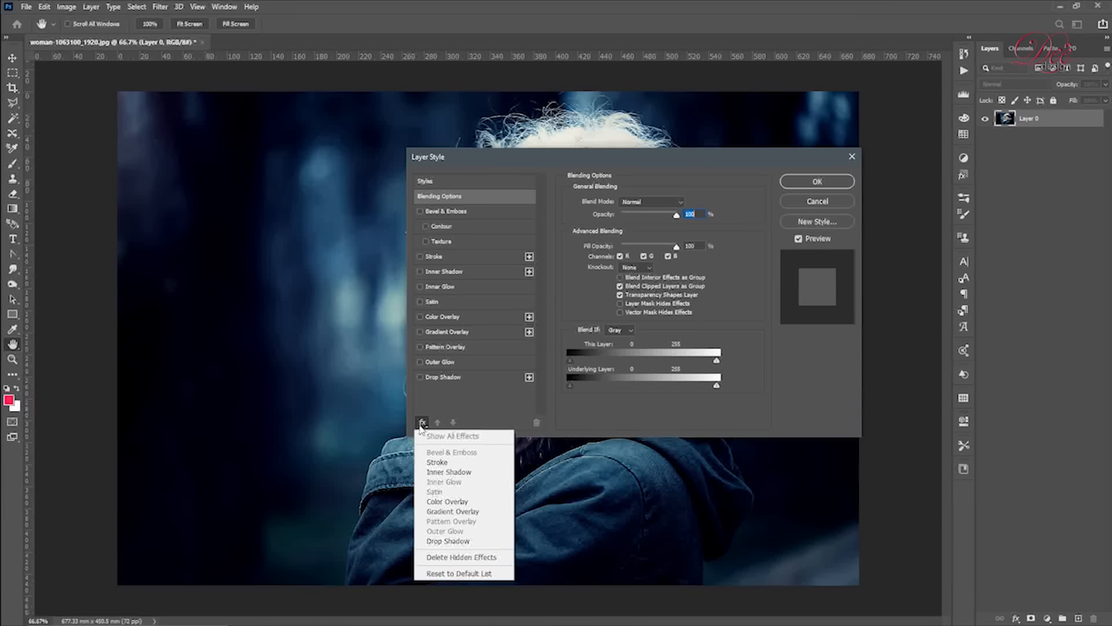
{"action": "left_click", "coordinate": [458, 573]}
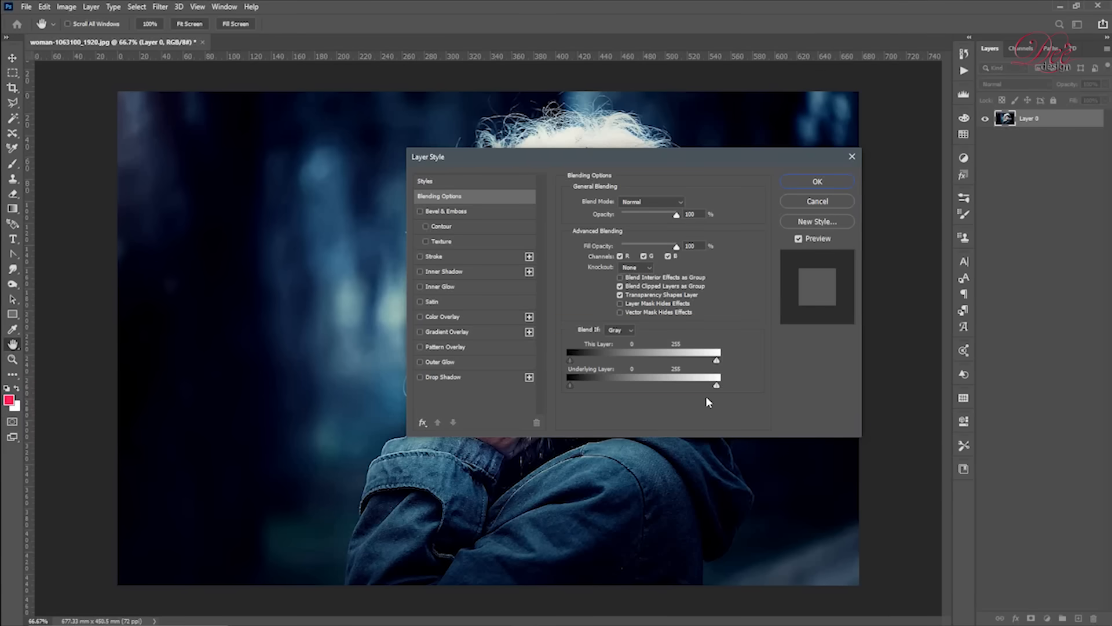
{"action": "left_click", "coordinate": [813, 201]}
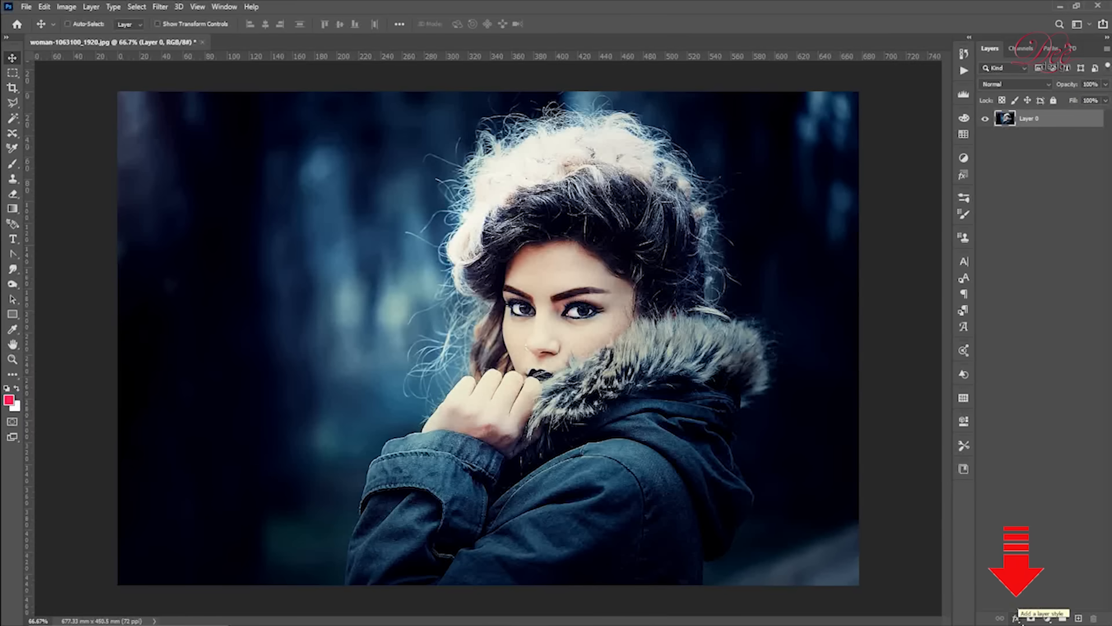
- Open the photo layer's Blending Options, view the Blend If channel choices, and cancel without changing anything
{"action": "left_click", "coordinate": [1017, 619]}
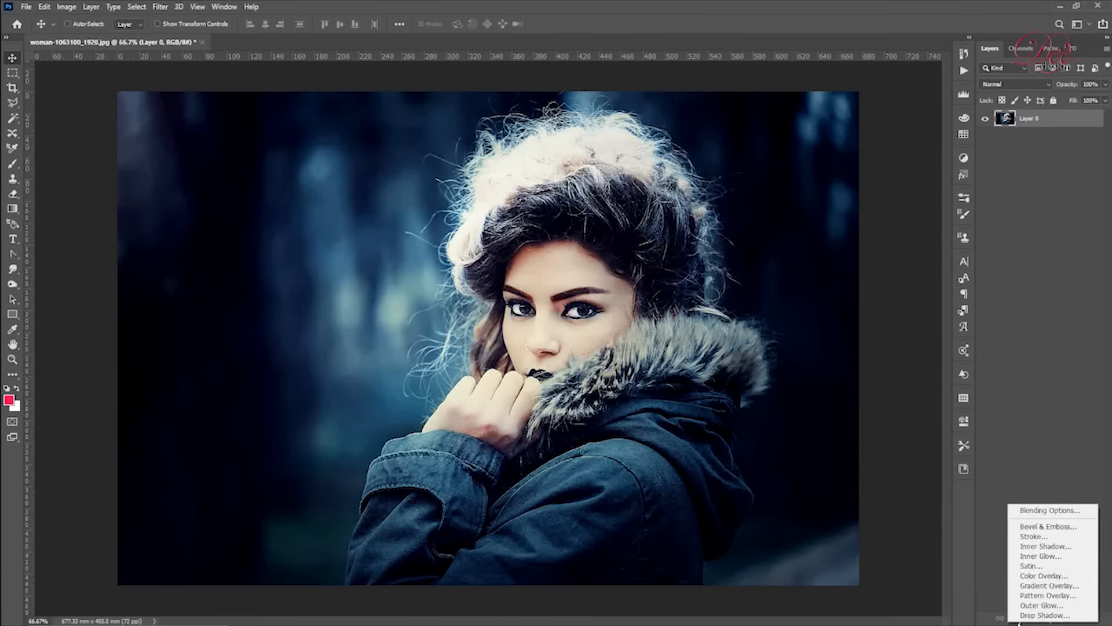
{"action": "left_click", "coordinate": [1035, 511]}
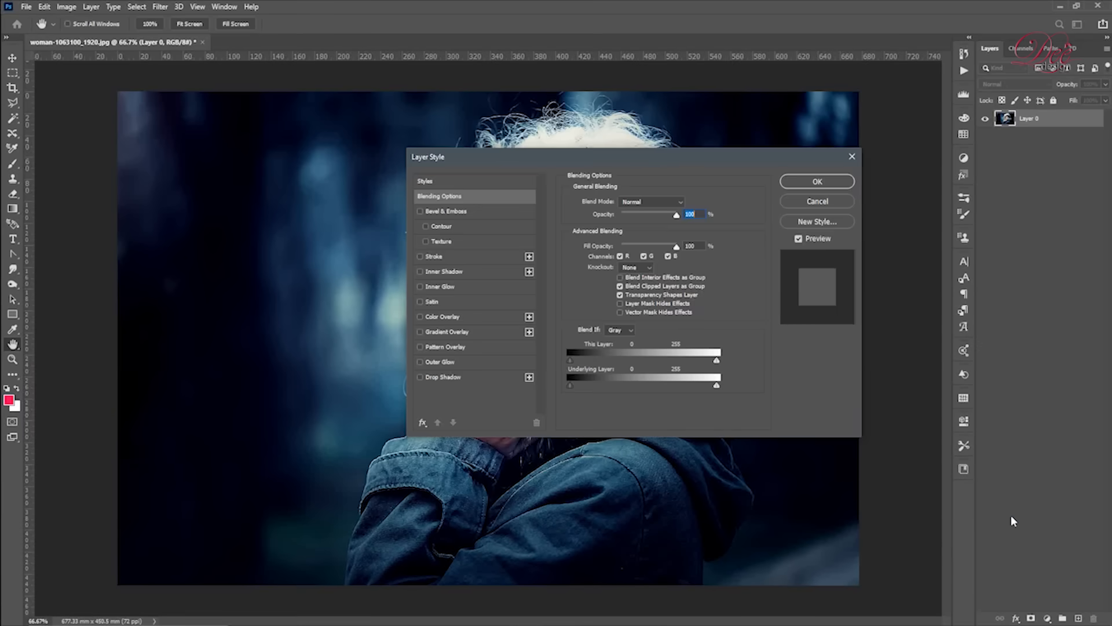
{"action": "left_click", "coordinate": [630, 328]}
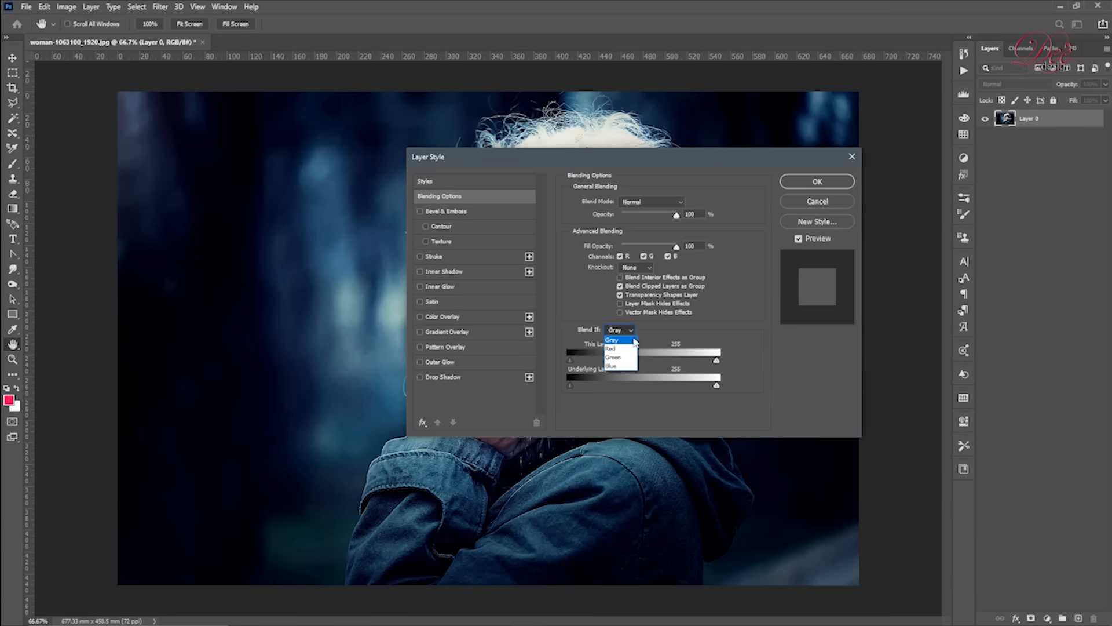
{"action": "left_click", "coordinate": [634, 329]}
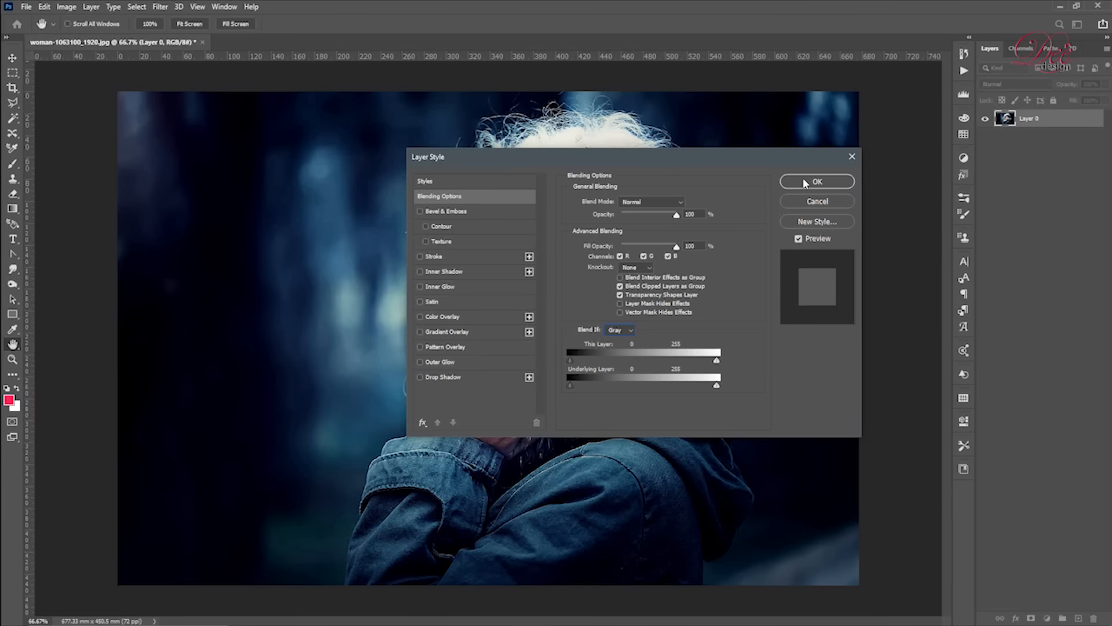
{"action": "left_click", "coordinate": [808, 199]}
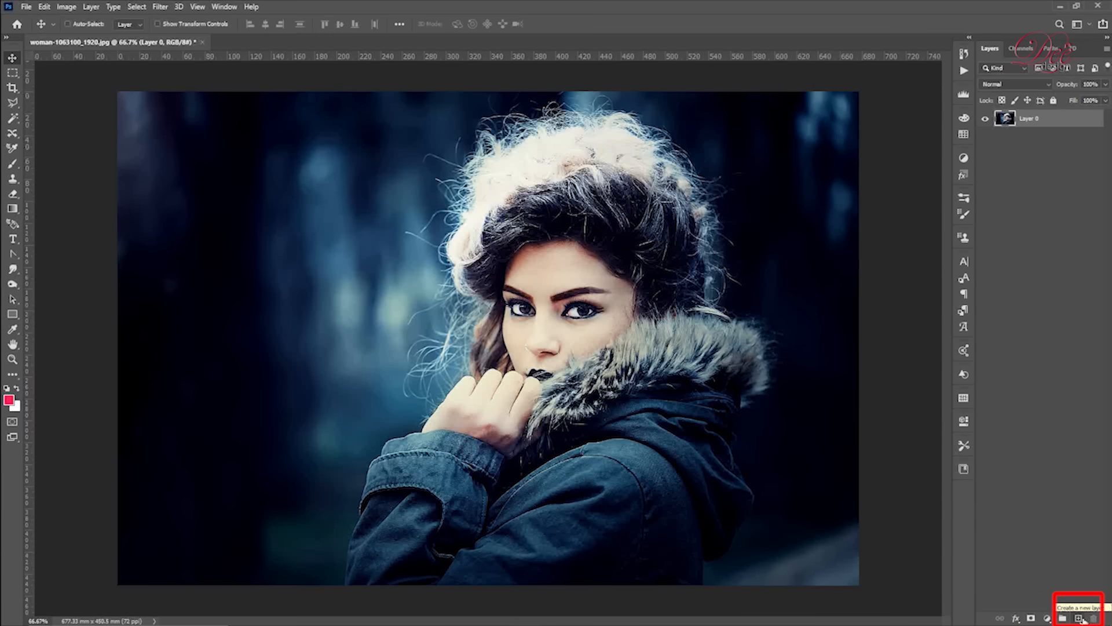
- Add a new layer above the photo and fill it with a black-to-white linear gradient from the canvas's left edge to its right edge
{"action": "left_click", "coordinate": [1079, 619]}
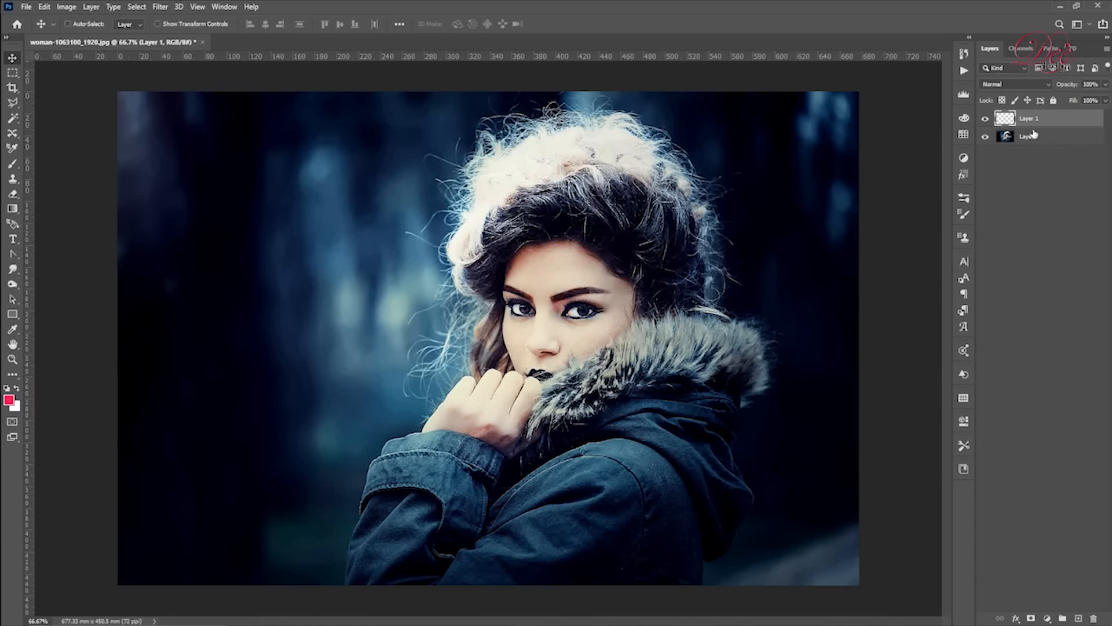
{"action": "left_click", "coordinate": [16, 211]}
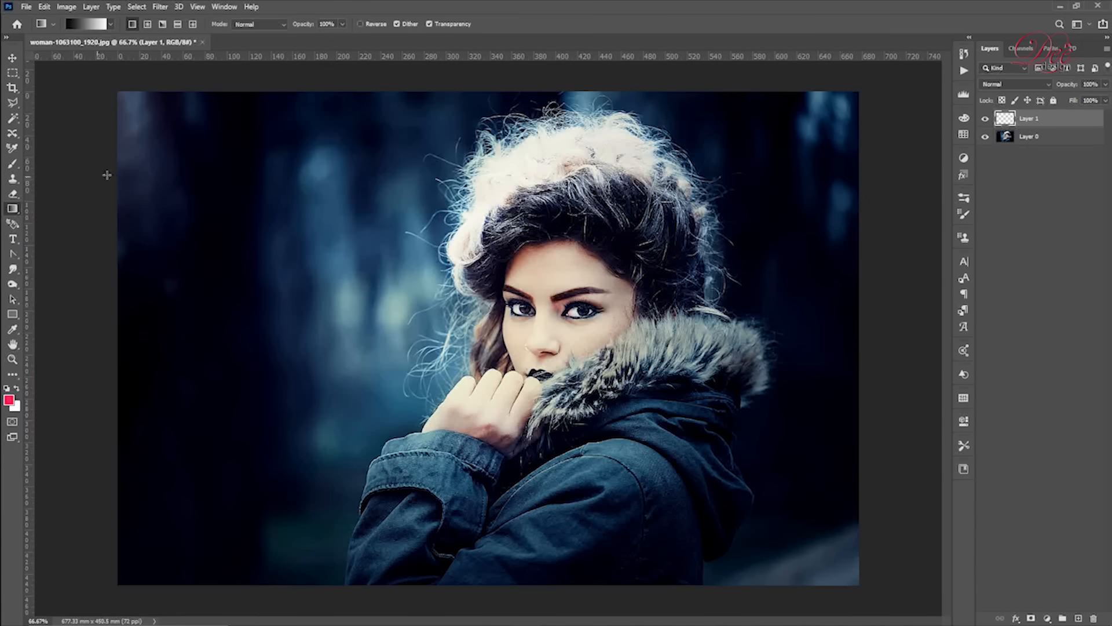
{"action": "left_click", "coordinate": [86, 23]}
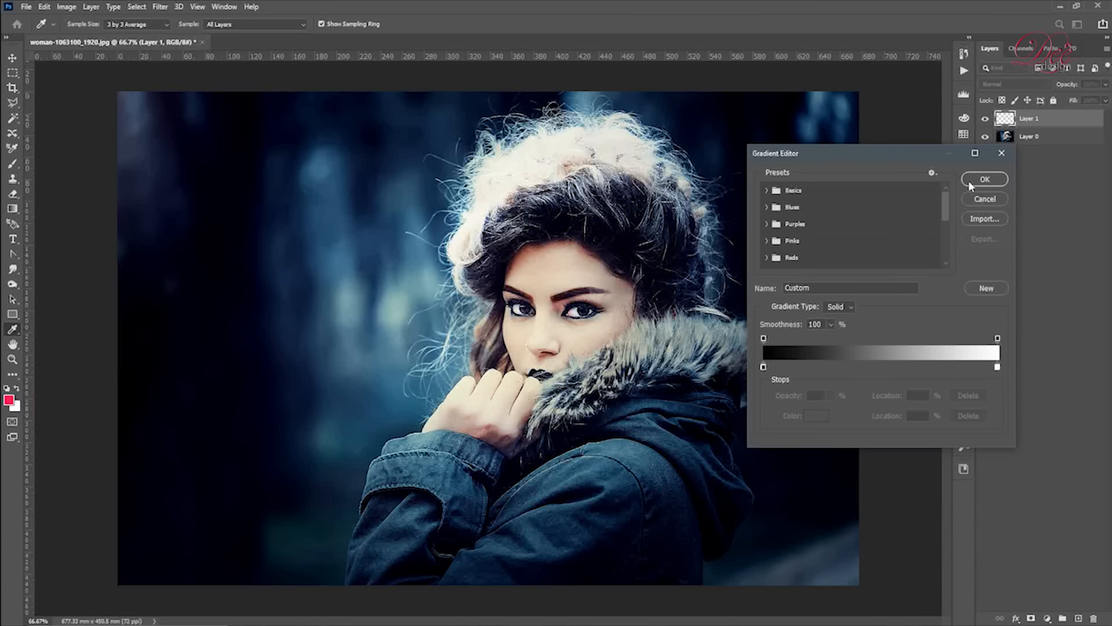
{"action": "left_click", "coordinate": [984, 180]}
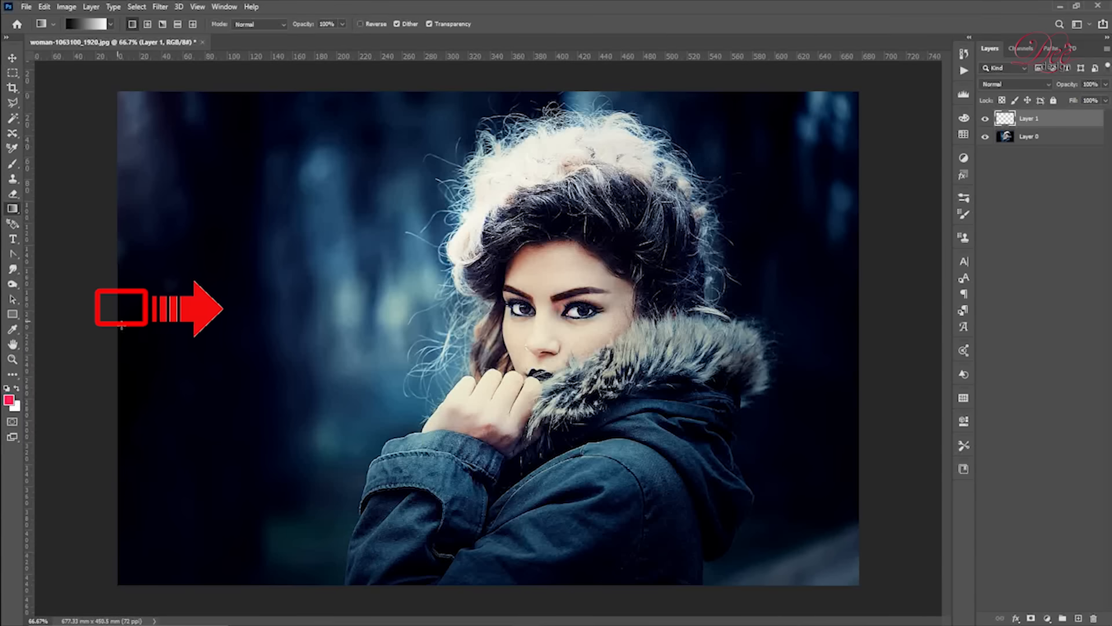
{"action": "left_click_drag", "start_coordinate": [117, 320], "coordinate": [861, 350]}
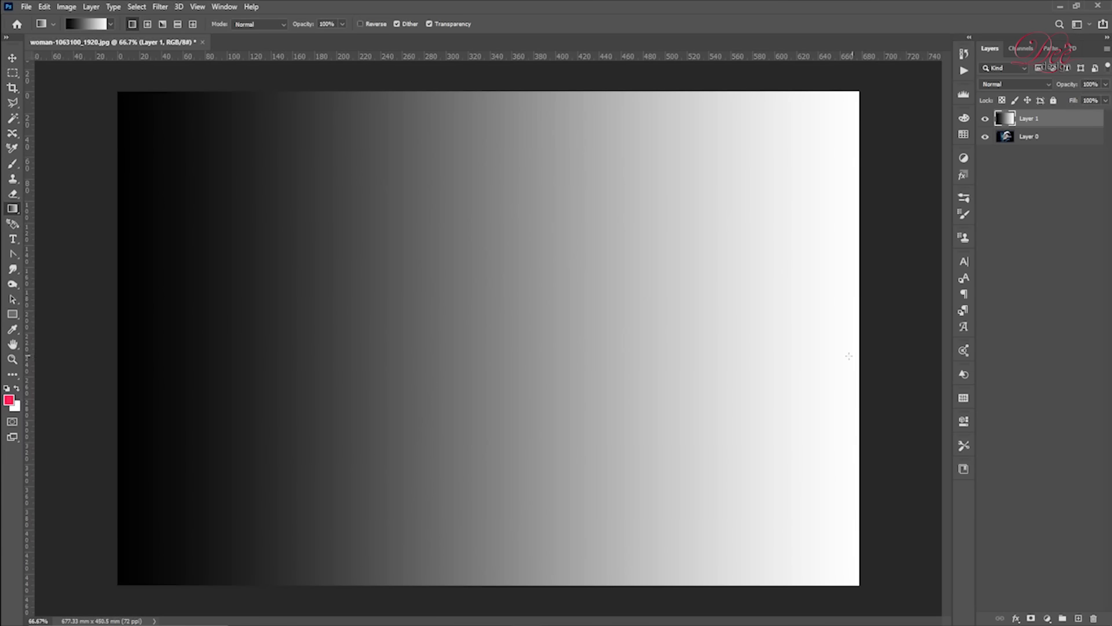
{"action": "left_click", "coordinate": [12, 58]}
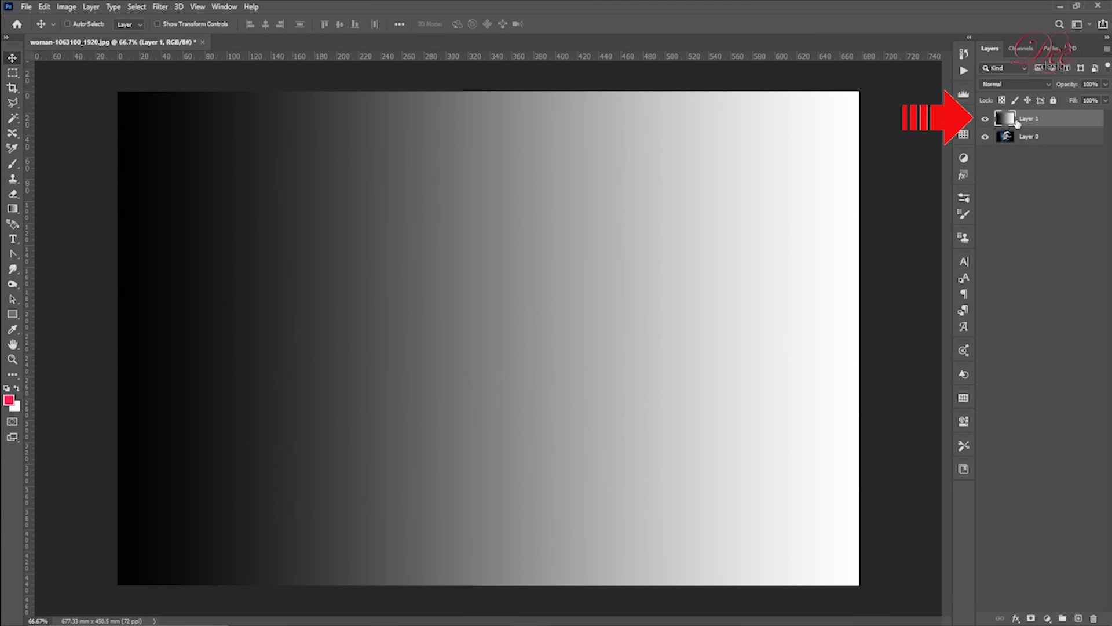
- Open the gradient layer's Blending Options and move the dialog off the middle of the image
{"action": "double_click", "coordinate": [1072, 121]}
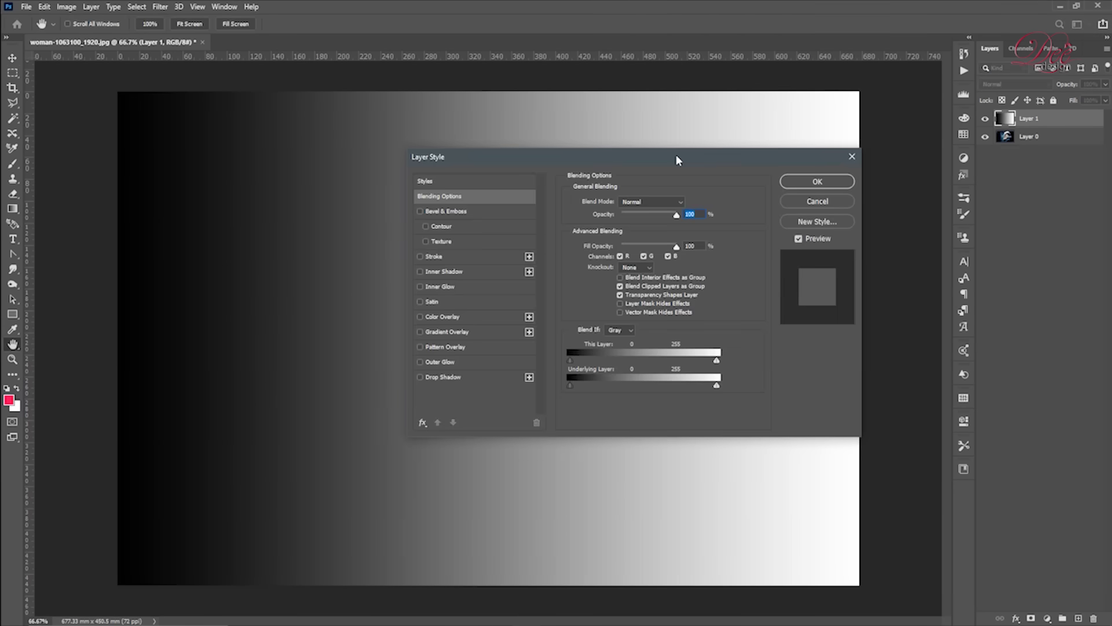
{"action": "left_click_drag", "start_coordinate": [676, 155], "coordinate": [922, 162]}
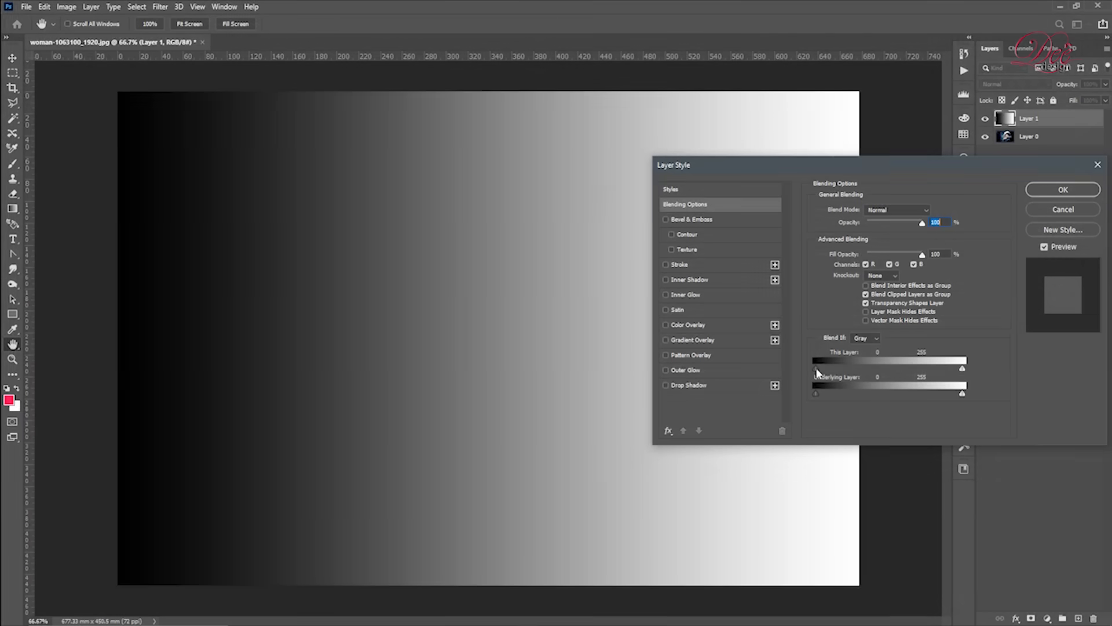
- Try raising the This Layer black point to 62 and about 108 with Blend If on Gray, and return it to 0
{"action": "left_click_drag", "start_coordinate": [817, 370], "coordinate": [853, 372]}
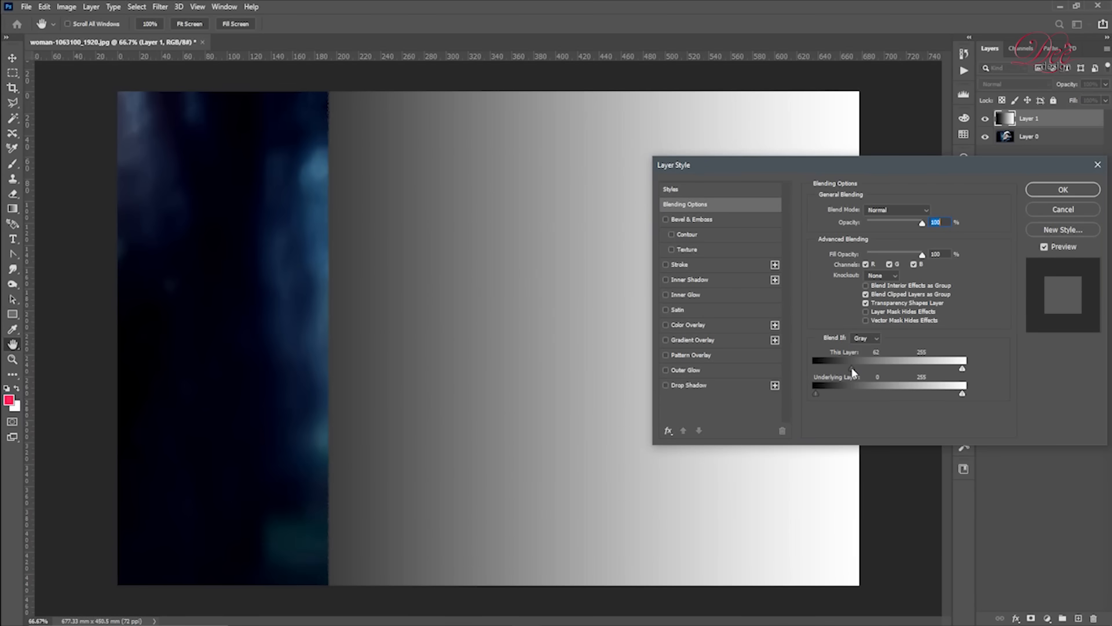
{"action": "left_click_drag", "start_coordinate": [853, 372], "coordinate": [878, 369]}
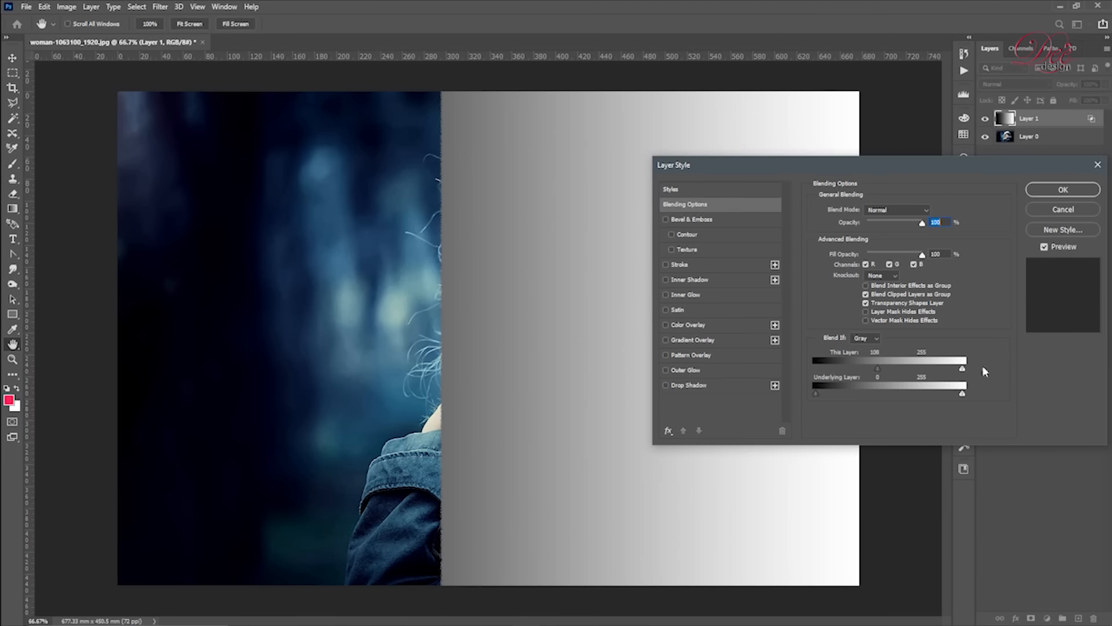
{"action": "left_click_drag", "start_coordinate": [877, 369], "coordinate": [780, 364]}
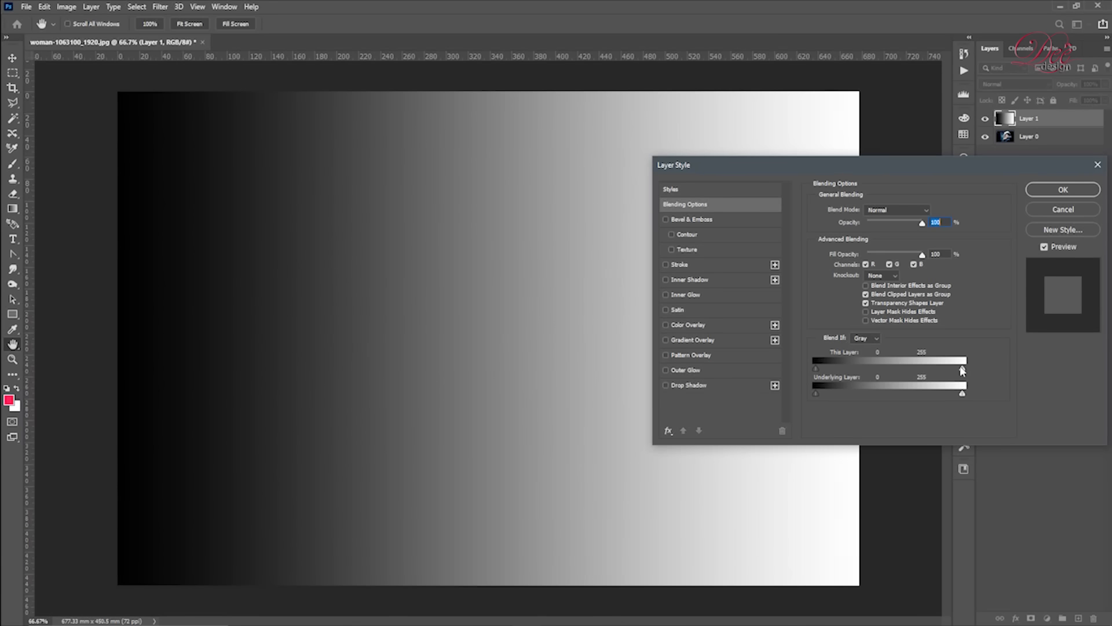
- Try lowering the This Layer white point to 251, 180 and 134, and return it to 255
{"action": "left_click_drag", "start_coordinate": [962, 371], "coordinate": [960, 370]}
{"action": "left_click_drag", "start_coordinate": [927, 166], "coordinate": [481, 346]}
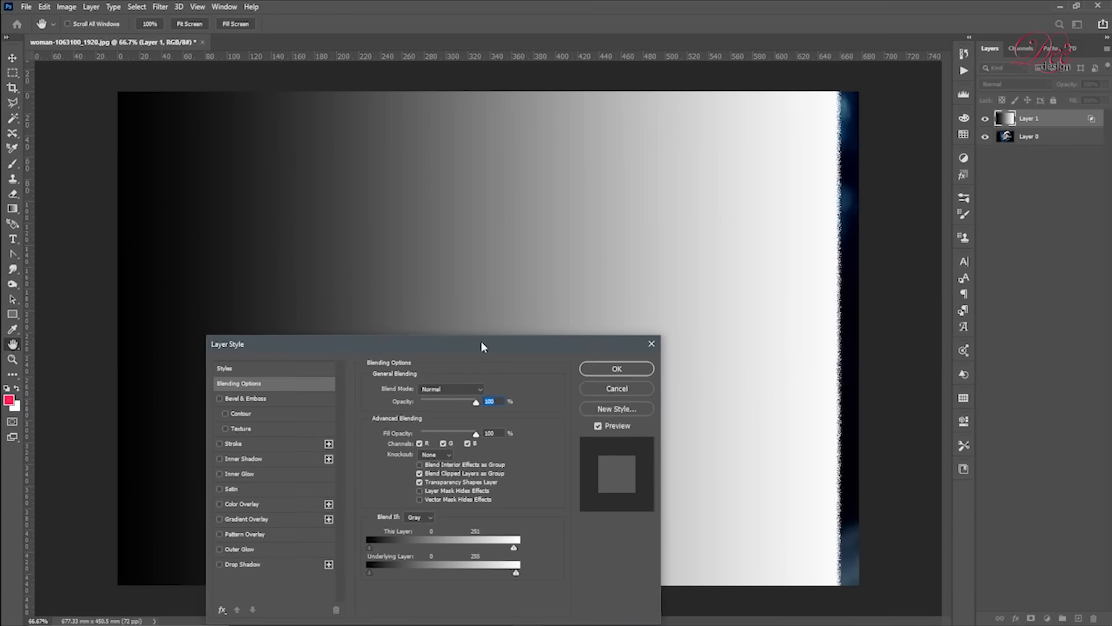
{"action": "left_click_drag", "start_coordinate": [515, 547], "coordinate": [473, 551]}
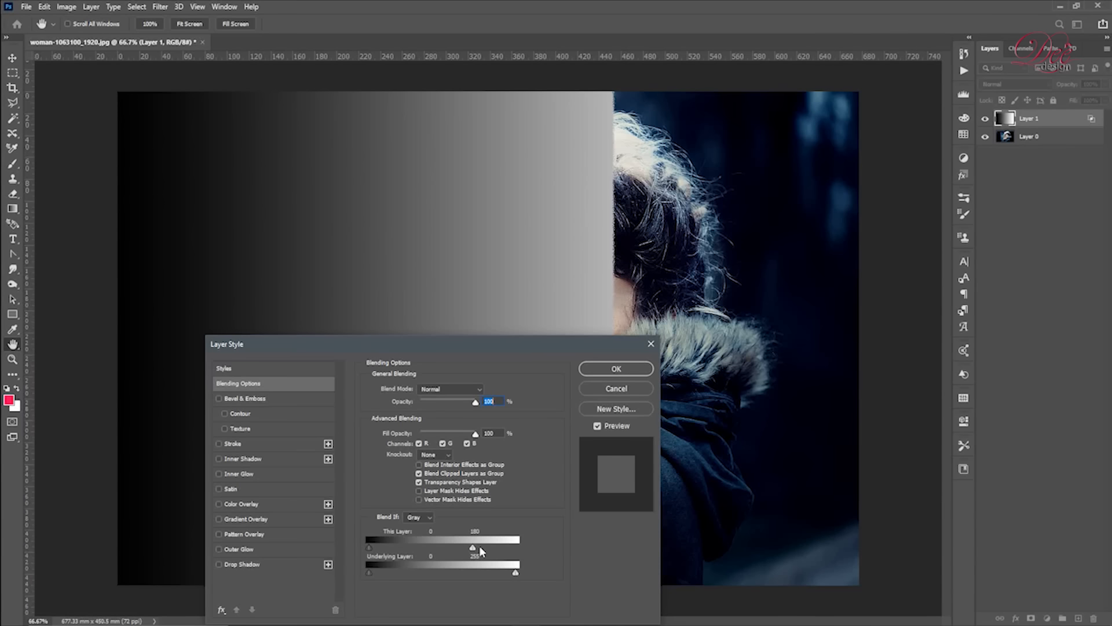
{"action": "left_click_drag", "start_coordinate": [473, 548], "coordinate": [447, 544]}
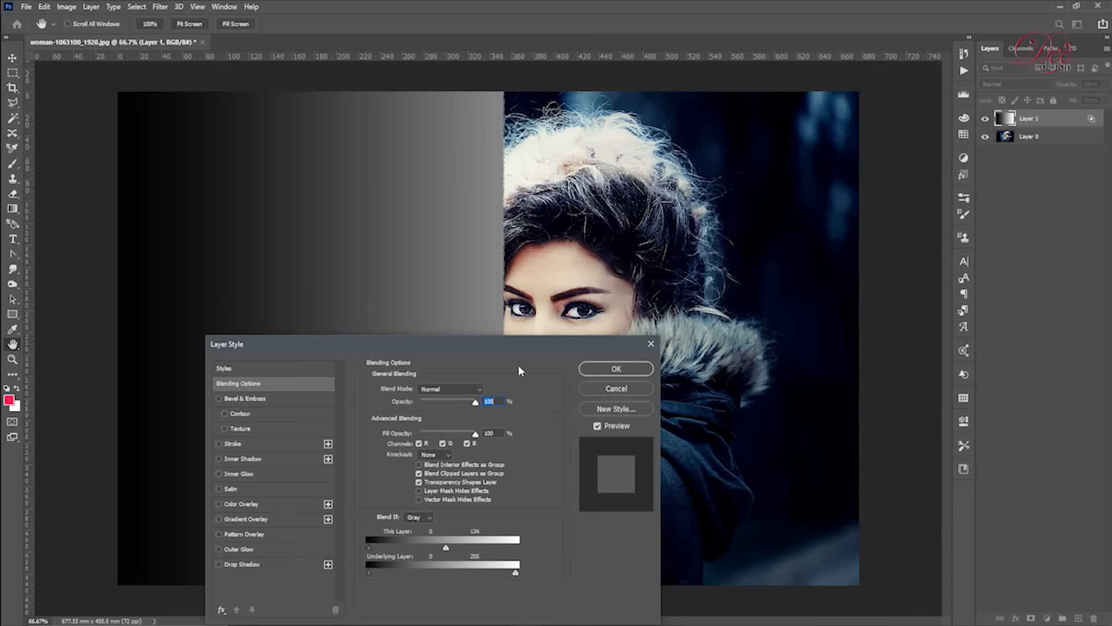
{"action": "left_click_drag", "start_coordinate": [484, 347], "coordinate": [926, 280]}
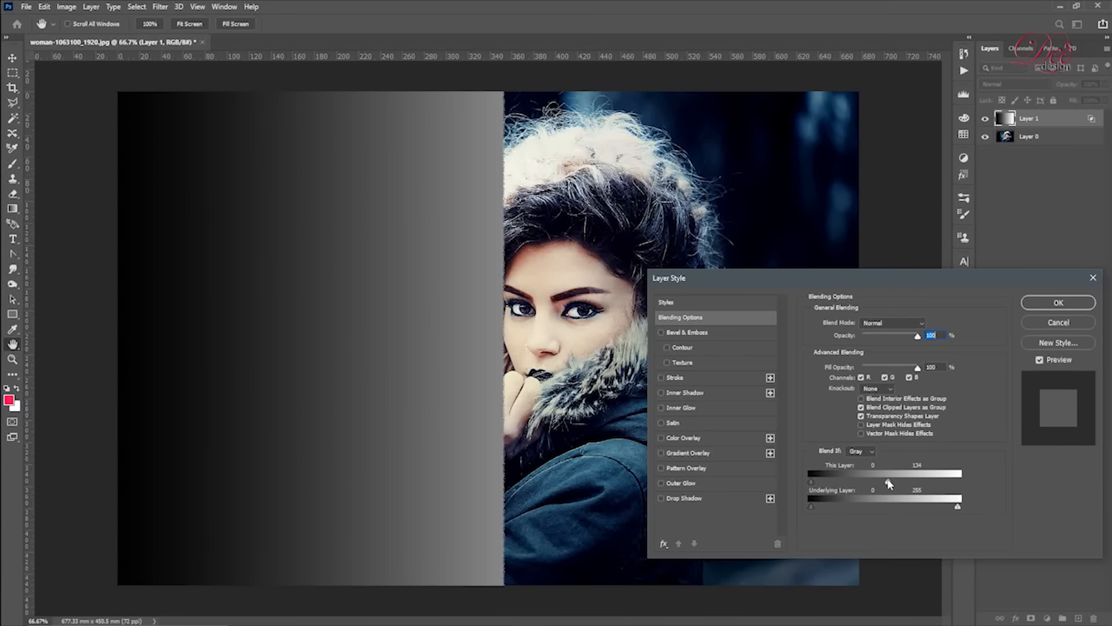
{"action": "left_click_drag", "start_coordinate": [889, 482], "coordinate": [979, 489]}
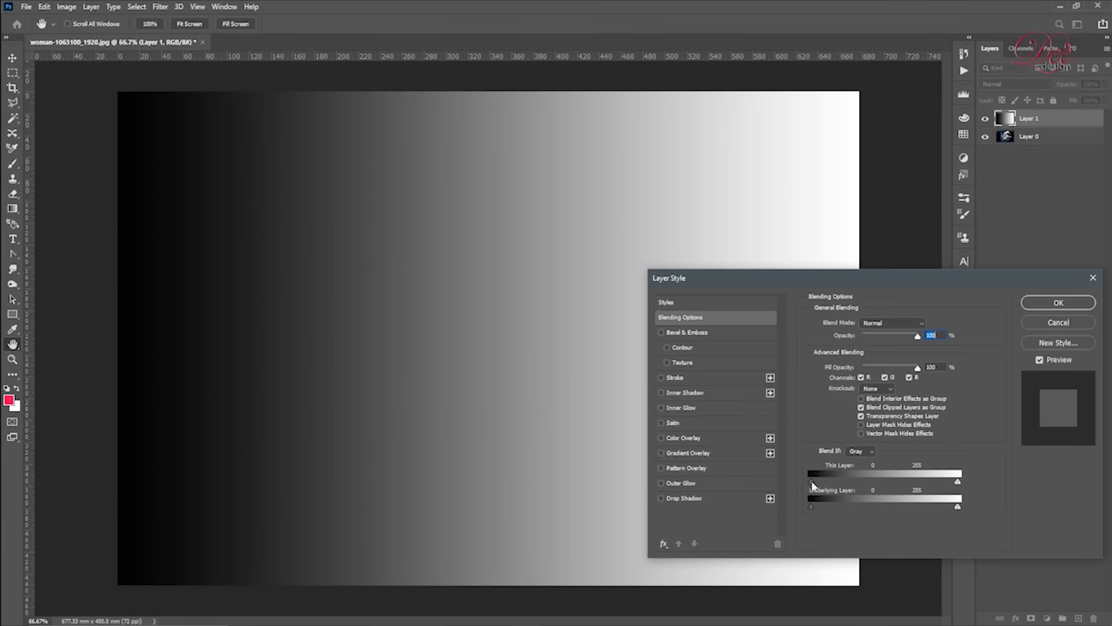
- Raise the This Layer black point to 128 and split it into a soft transition of 0 / 128
{"action": "left_click_drag", "start_coordinate": [811, 486], "coordinate": [847, 486]}
{"action": "left_click_drag", "start_coordinate": [755, 453], "coordinate": [809, 459]}
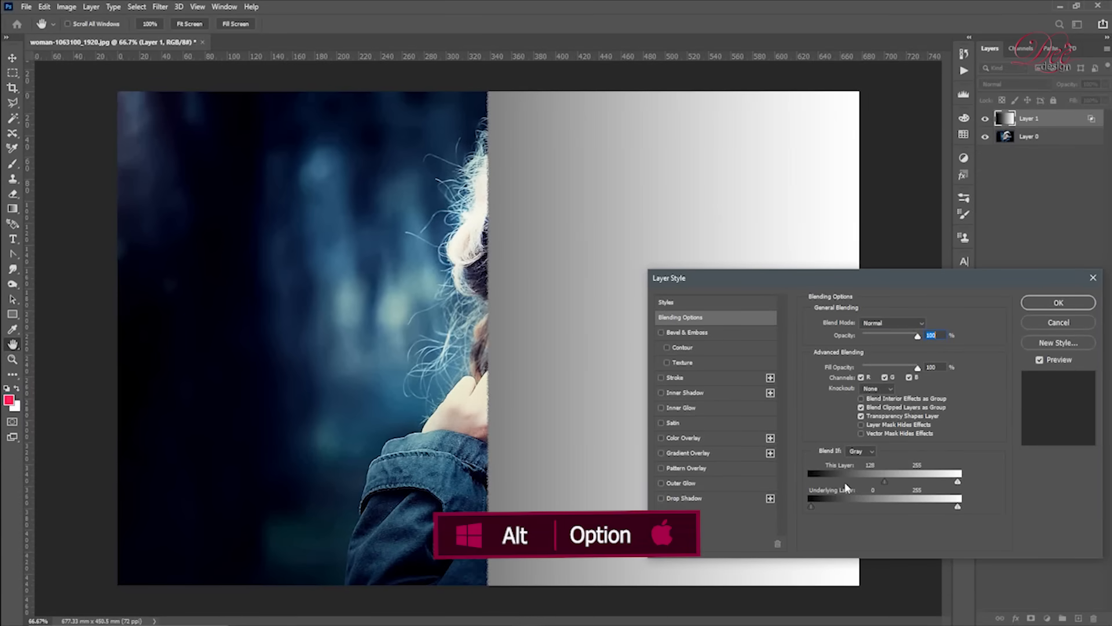
{"action": "key", "text": "alt"}
{"action": "left_click_drag", "start_coordinate": [884, 483], "coordinate": [810, 482]}
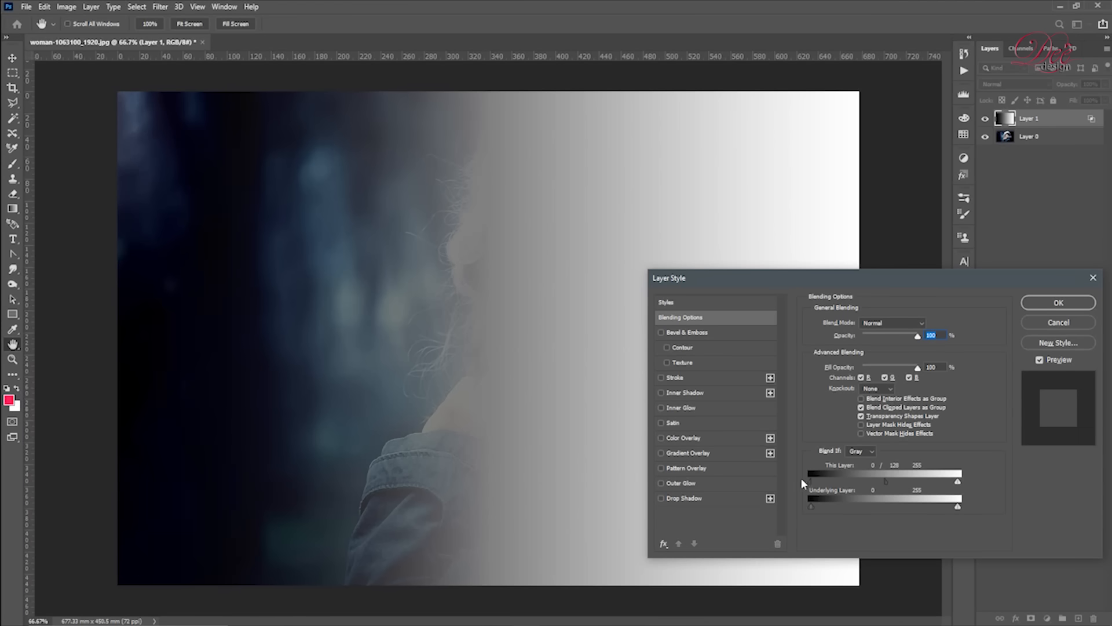
- Adjust the split This Layer black point to 0 / 51, 51 / 115 and 51 / 128 to vary the soft transition
{"action": "left_click_drag", "start_coordinate": [885, 481], "coordinate": [842, 491]}
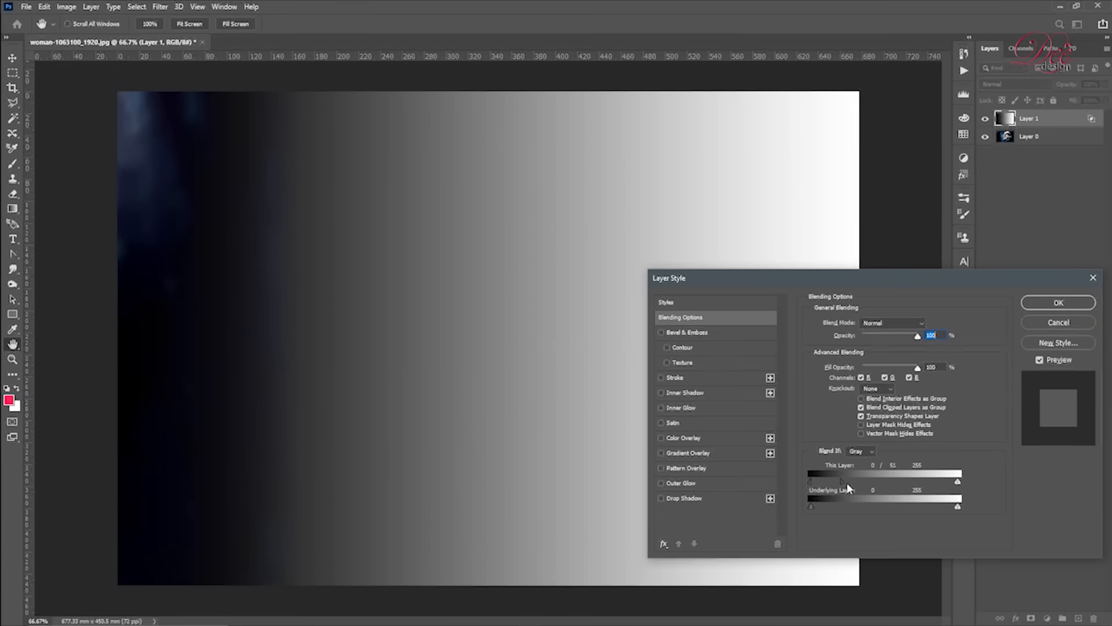
{"action": "left_click_drag", "start_coordinate": [843, 485], "coordinate": [879, 484]}
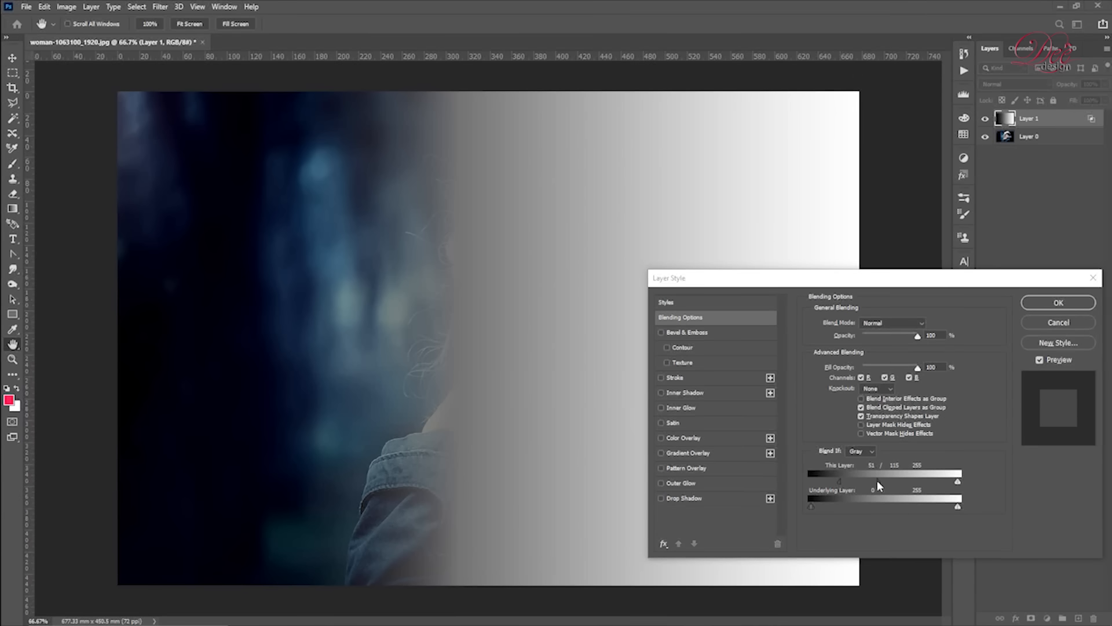
{"action": "left_click_drag", "start_coordinate": [884, 486], "coordinate": [887, 486]}
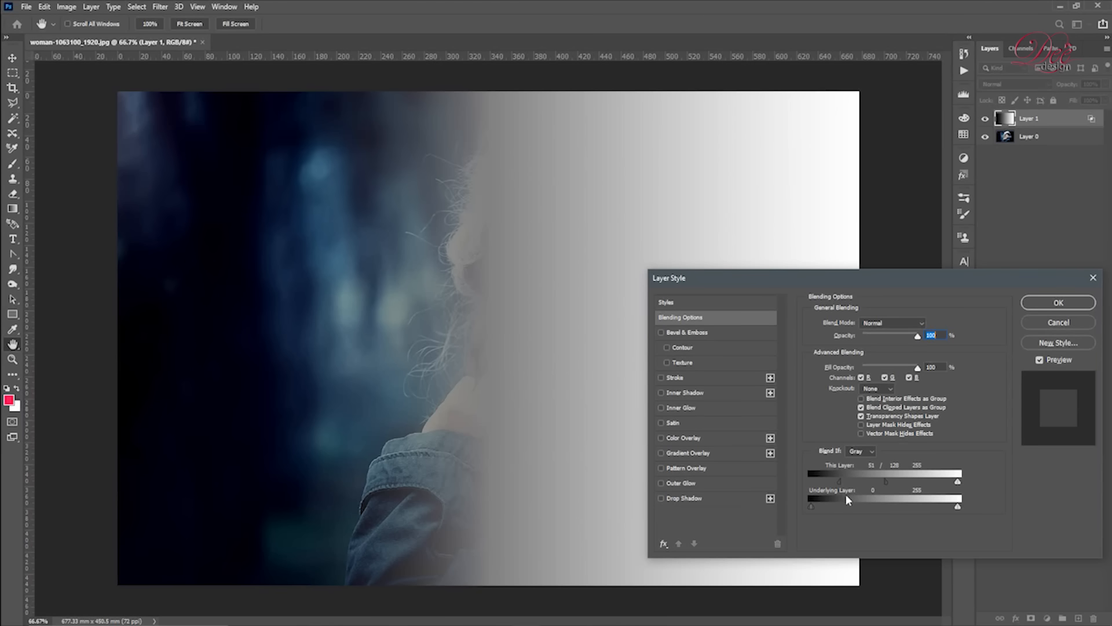
- Reset the This Layer black point to 0 and raise the Underlying Layer black point to 14
{"action": "left_click_drag", "start_coordinate": [887, 480], "coordinate": [811, 481]}
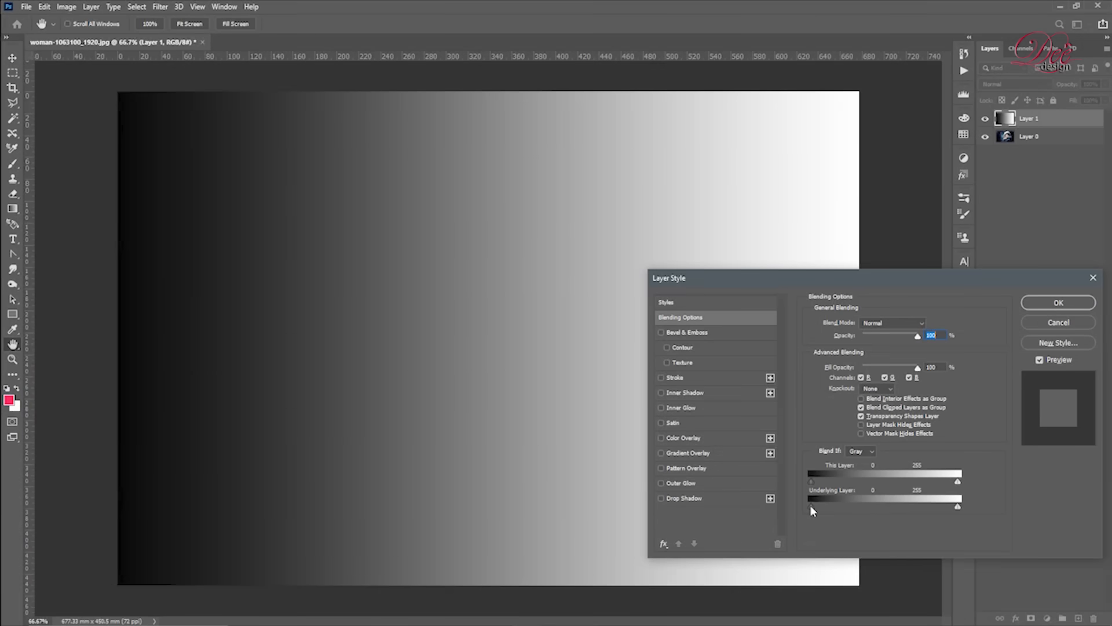
{"action": "left_click_drag", "start_coordinate": [811, 506], "coordinate": [814, 506]}
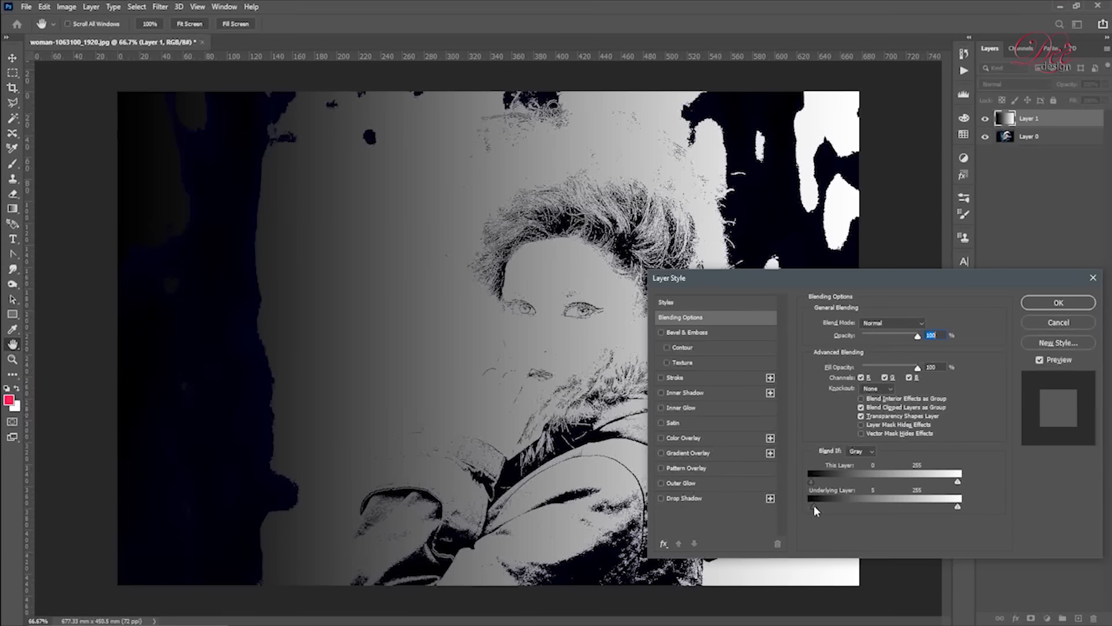
{"action": "left_click_drag", "start_coordinate": [814, 505], "coordinate": [818, 503]}
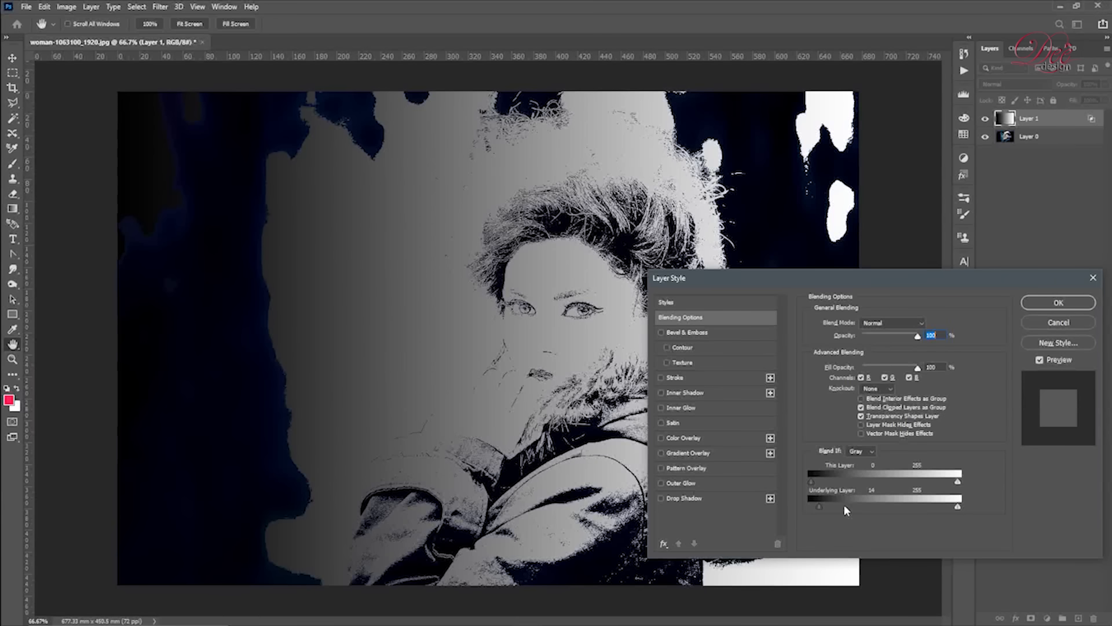
- Reset the Underlying Layer black point to 0, lower its white point to 173 and split it to 173 / 255
{"action": "left_click_drag", "start_coordinate": [818, 506], "coordinate": [782, 503]}
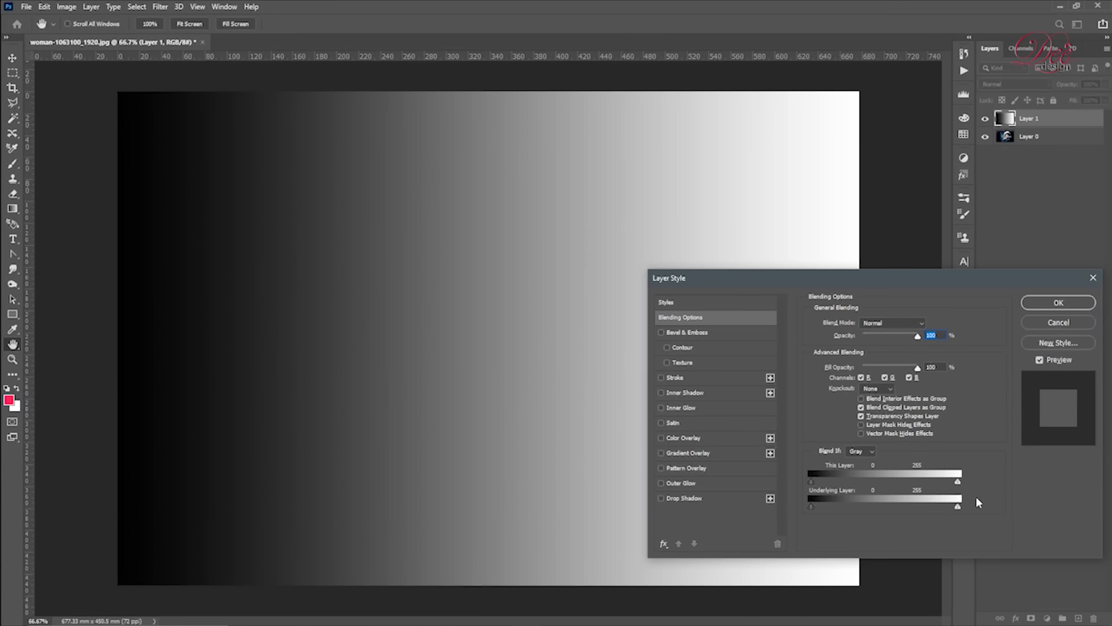
{"action": "left_click_drag", "start_coordinate": [956, 507], "coordinate": [910, 493]}
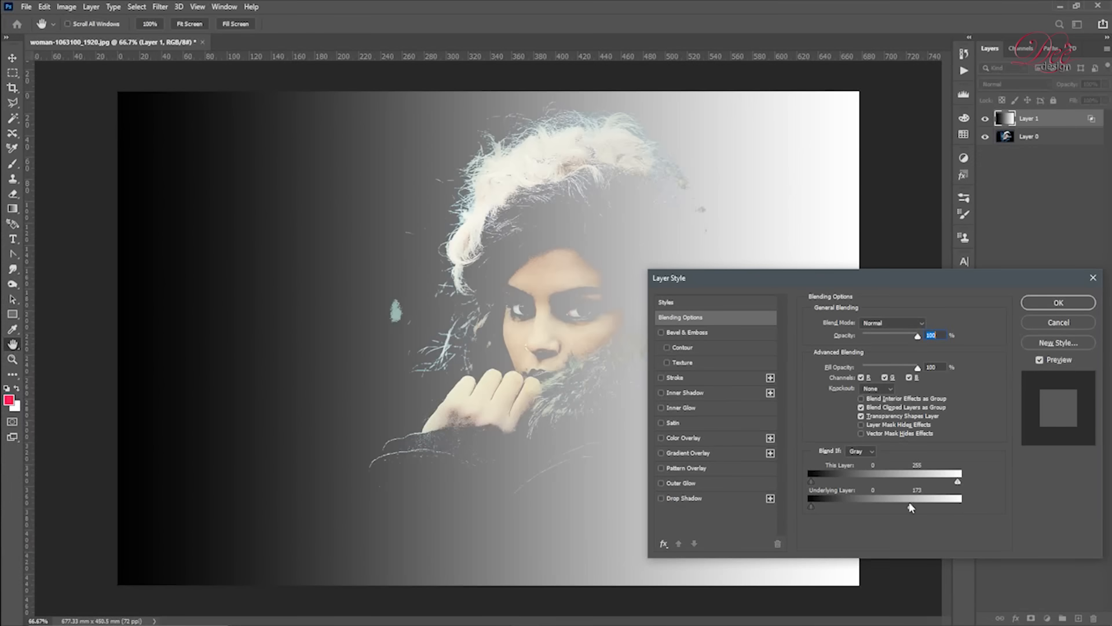
{"action": "key", "text": "alt"}
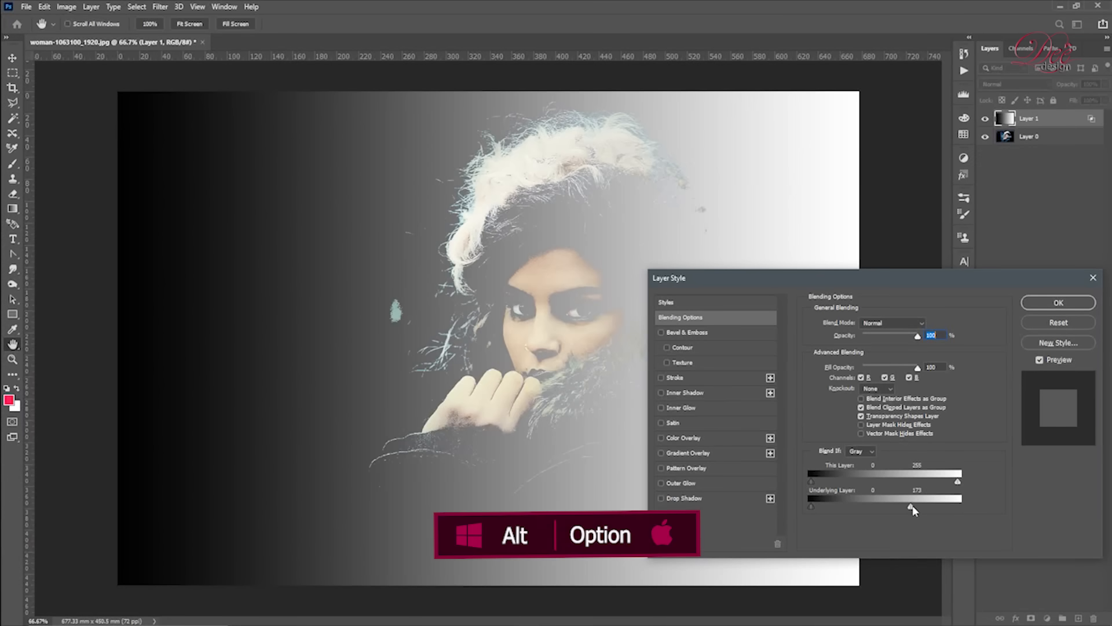
{"action": "left_click_drag", "start_coordinate": [911, 507], "coordinate": [982, 508]}
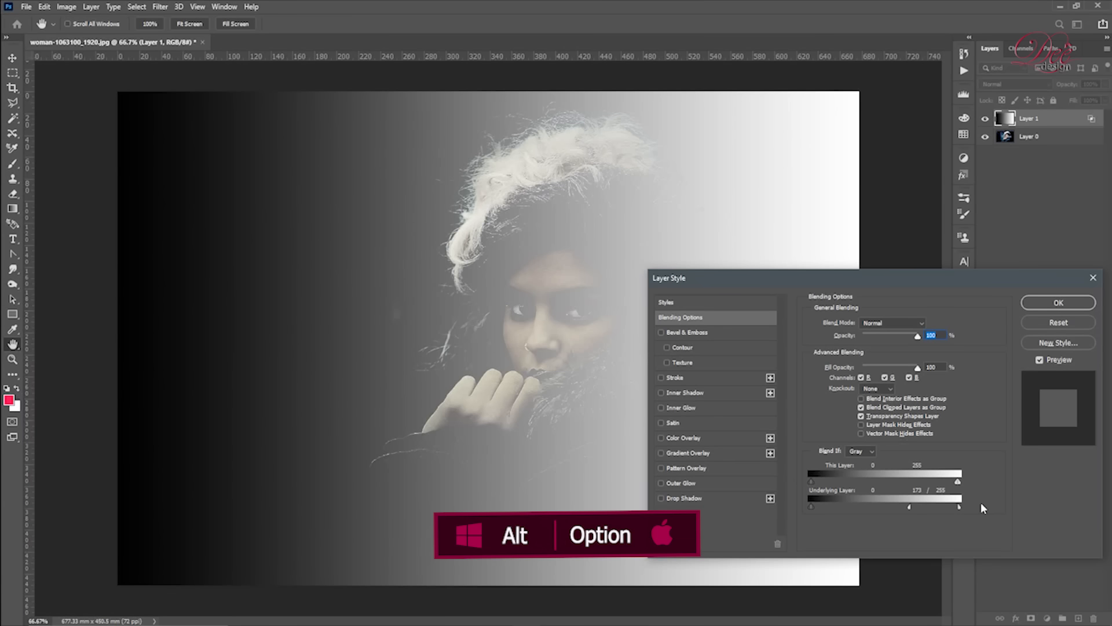
- Try Underlying Layer splits of 24 / 72 for black and 143 / 190 for white, and reset them to 0 and 255
{"action": "left_click_drag", "start_coordinate": [909, 507], "coordinate": [825, 505]}
{"action": "left_click_drag", "start_coordinate": [959, 507], "coordinate": [921, 506]}
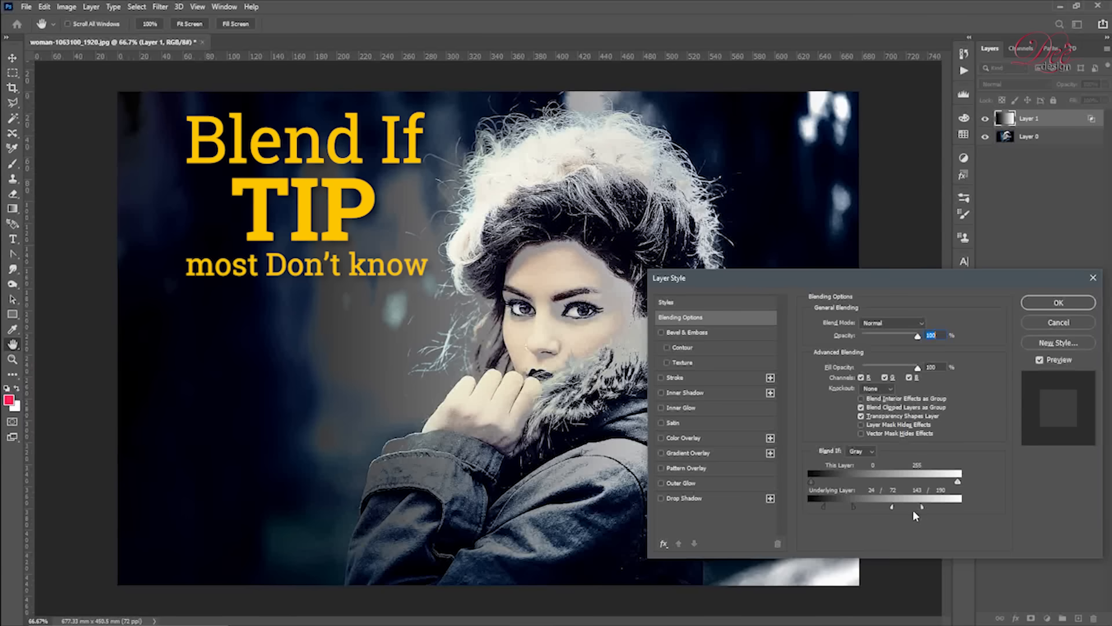
{"action": "left_click_drag", "start_coordinate": [892, 507], "coordinate": [973, 509]}
{"action": "left_click_drag", "start_coordinate": [853, 507], "coordinate": [803, 507]}
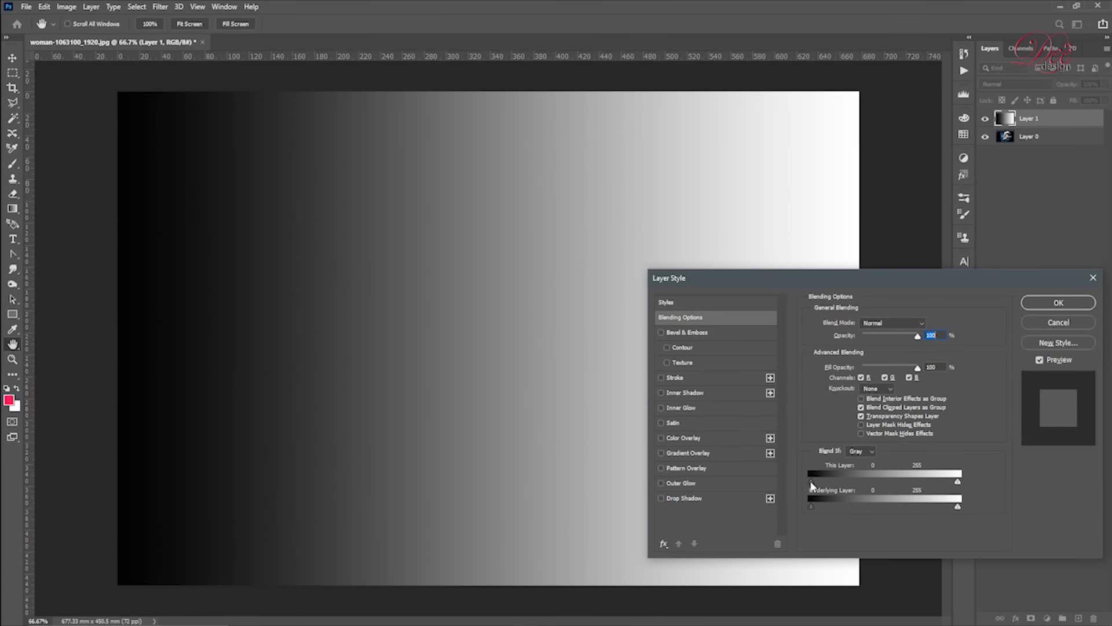
- Try a This Layer black point of 44 and white point of 214, and reset them to 0 and 255
{"action": "left_click_drag", "start_coordinate": [811, 483], "coordinate": [836, 477]}
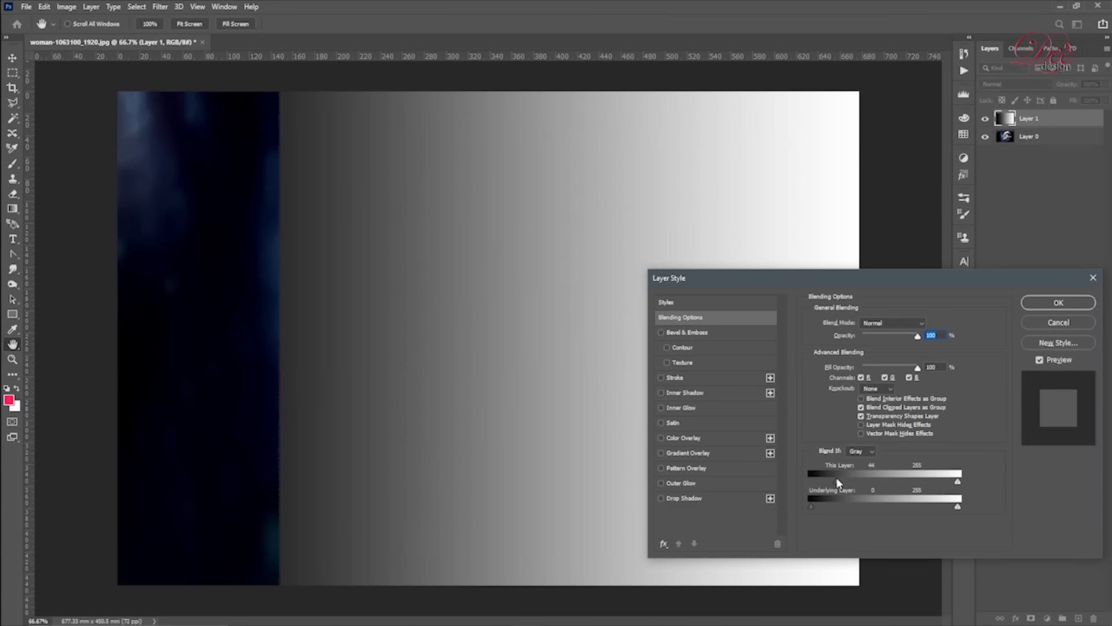
{"action": "left_click_drag", "start_coordinate": [958, 485], "coordinate": [933, 482]}
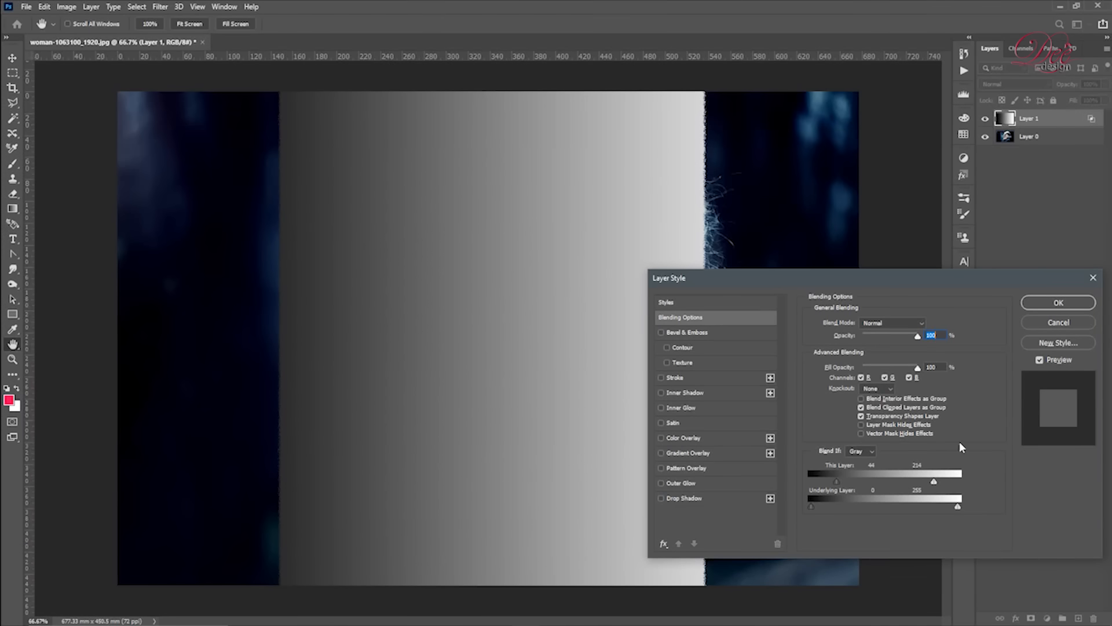
{"action": "left_click_drag", "start_coordinate": [918, 482], "coordinate": [800, 480]}
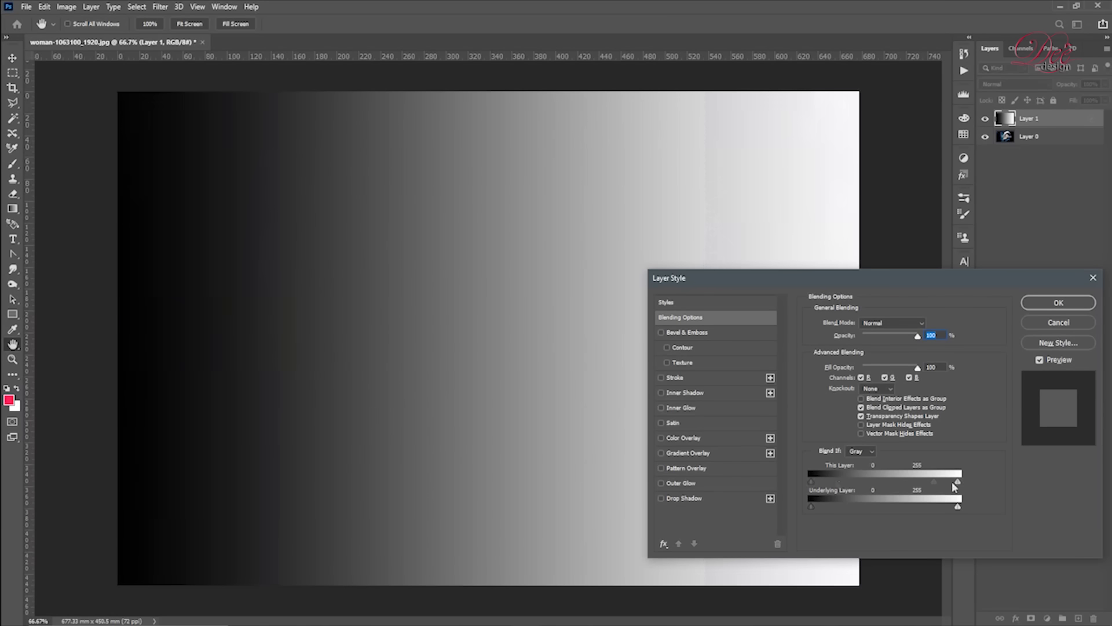
- Cross the This Layer sliders at black 220 and white 38, and split them to 143 / 255 and 38 / 89
{"action": "left_click_drag", "start_coordinate": [959, 484], "coordinate": [835, 482]}
{"action": "left_click_drag", "start_coordinate": [959, 482], "coordinate": [938, 481]}
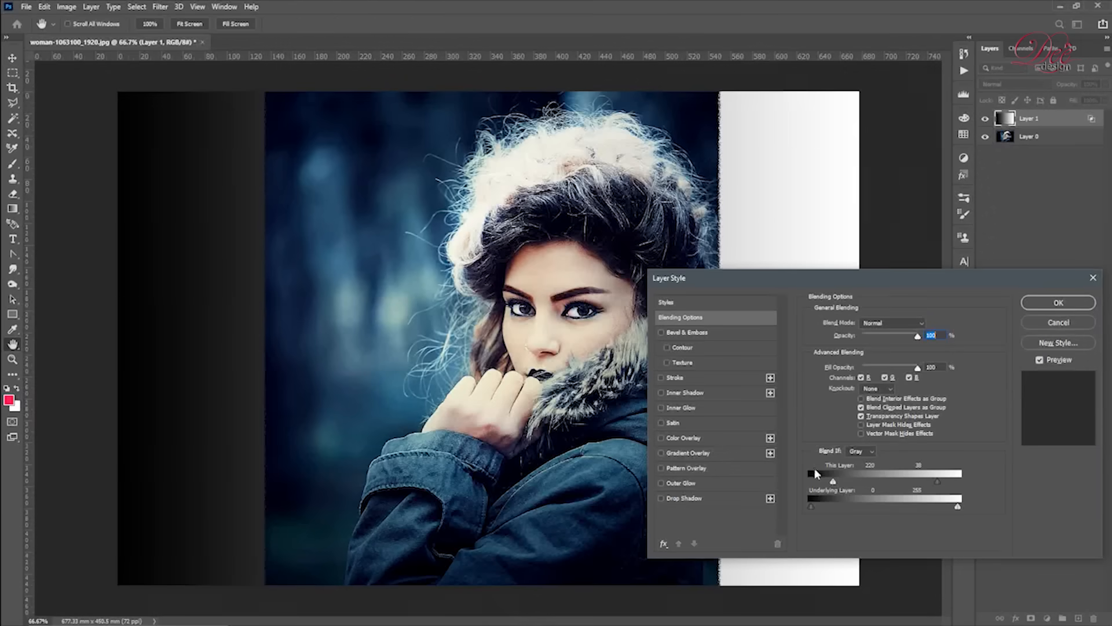
{"action": "left_click_drag", "start_coordinate": [833, 481], "coordinate": [862, 481]}
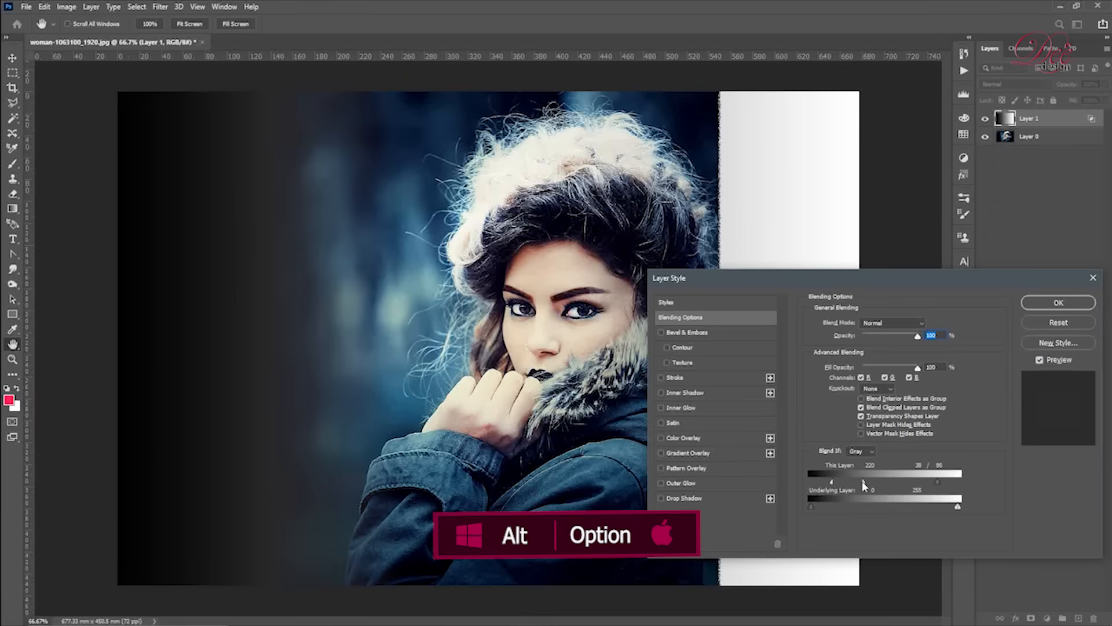
{"action": "mouse_move", "coordinate": [938, 481]}
{"action": "left_mouse_down"}
{"action": "mouse_move", "coordinate": [900, 479]}
{"action": "mouse_move", "coordinate": [956, 484]}
{"action": "left_mouse_up"}
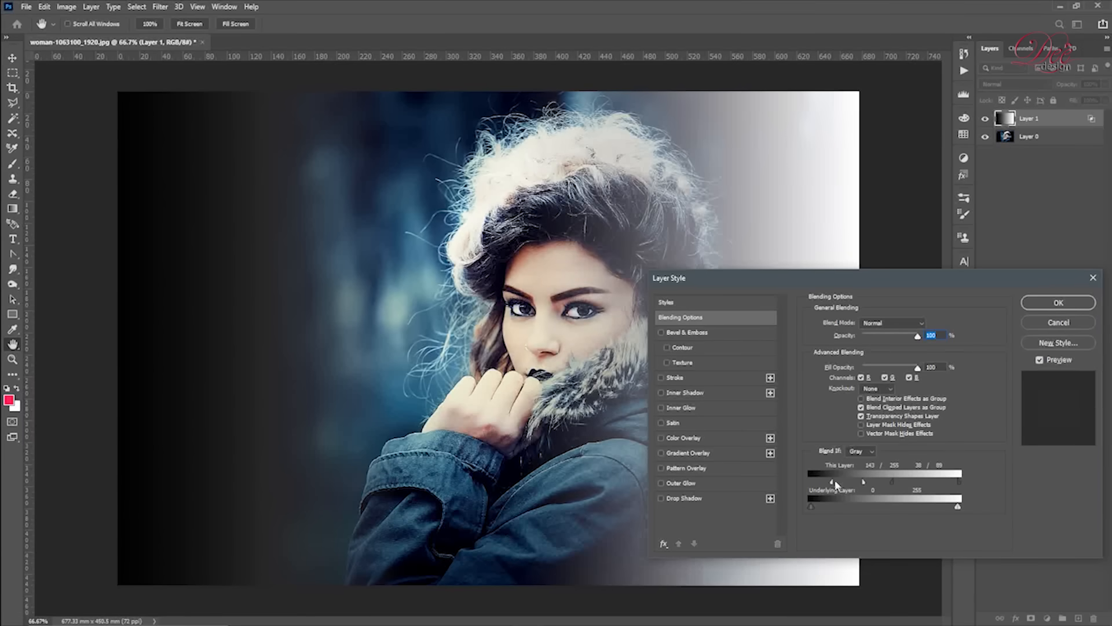
- Adjust the crossed This Layer splits to 141 / 255 for black and 0 / 76 for white
{"action": "left_click_drag", "start_coordinate": [830, 482], "coordinate": [806, 482]}
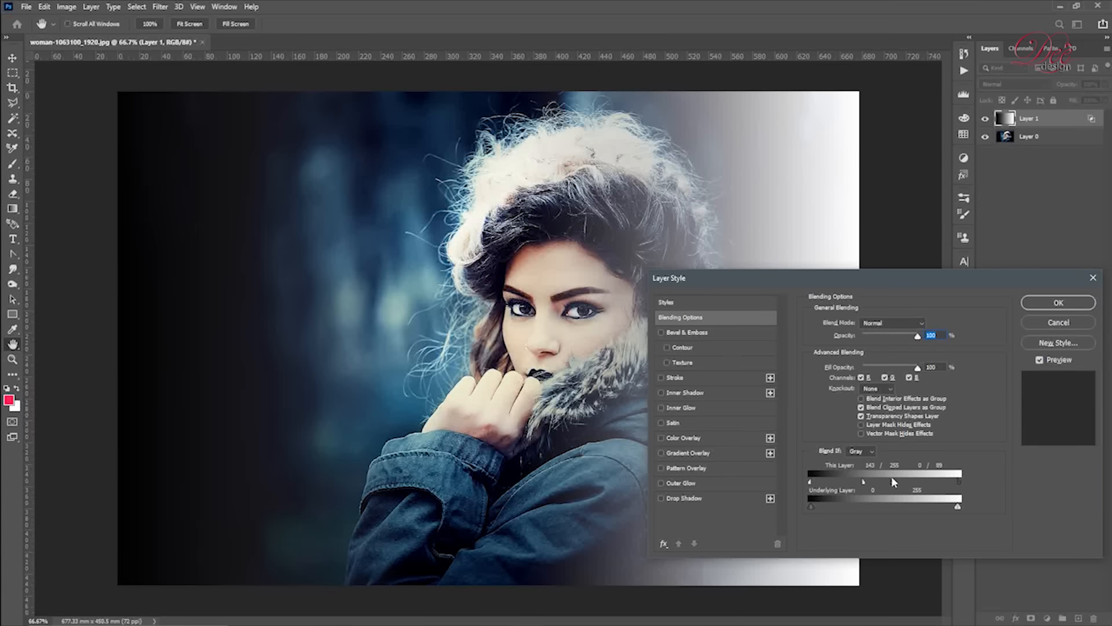
{"action": "left_click_drag", "start_coordinate": [899, 481], "coordinate": [854, 478]}
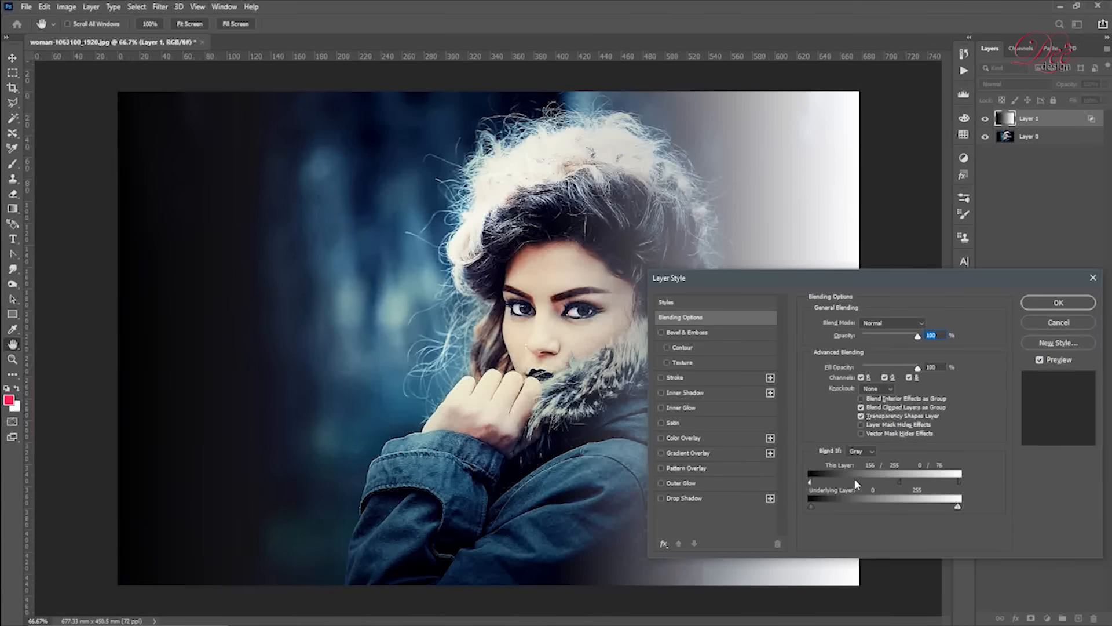
{"action": "left_click_drag", "start_coordinate": [952, 481], "coordinate": [995, 484]}
{"action": "mouse_move", "coordinate": [904, 482]}
{"action": "left_mouse_down"}
{"action": "mouse_move", "coordinate": [944, 481]}
{"action": "mouse_move", "coordinate": [893, 481]}
{"action": "left_mouse_up"}
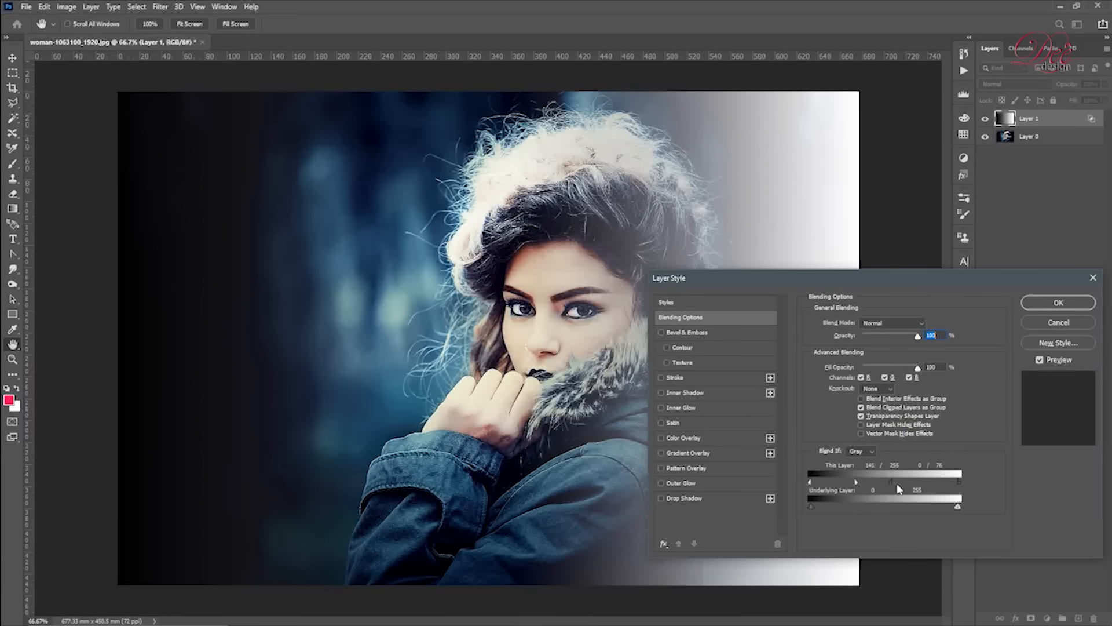
- Rejoin the split This Layer sliders and reset them to 0 and 255
{"action": "left_click_drag", "start_coordinate": [890, 479], "coordinate": [935, 480]}
{"action": "left_click_drag", "start_coordinate": [853, 483], "coordinate": [809, 473]}
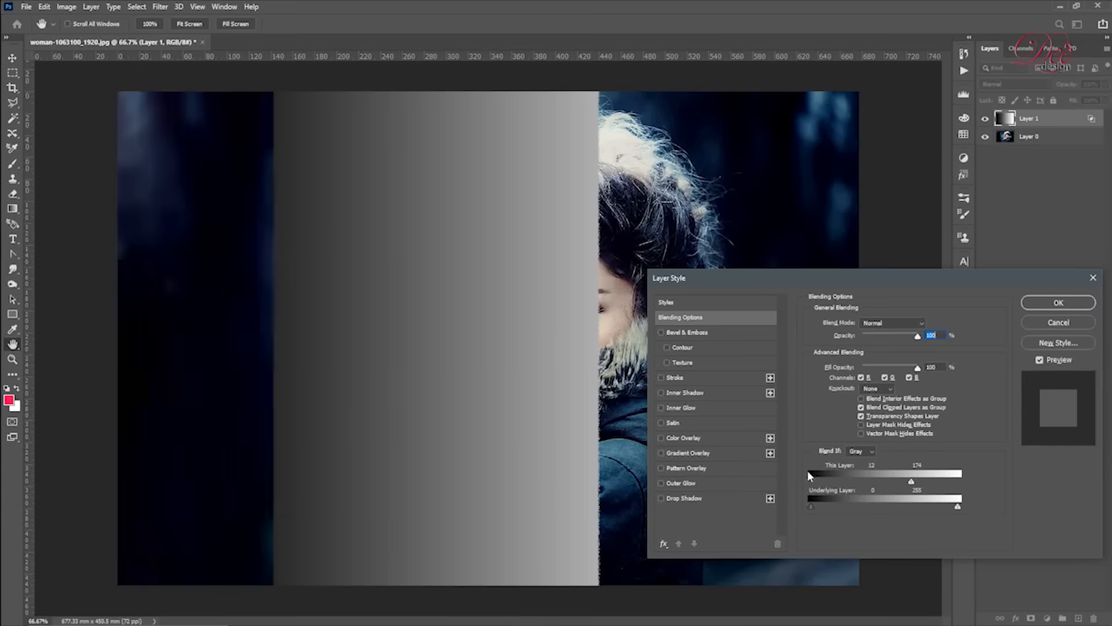
{"action": "left_click_drag", "start_coordinate": [913, 482], "coordinate": [1026, 486]}
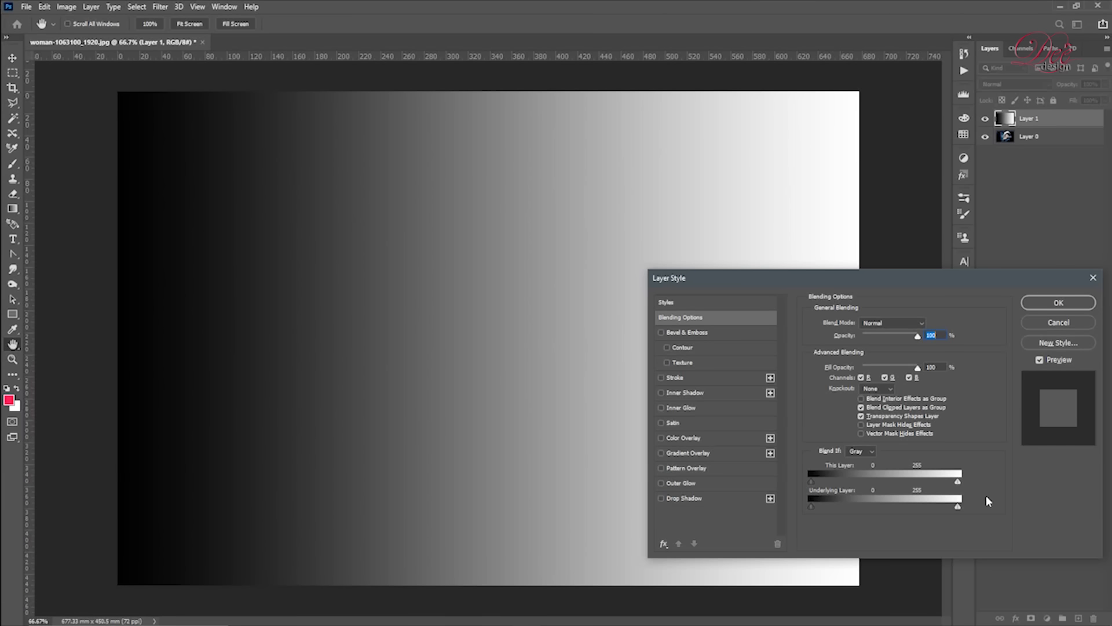
- Try crossing the Underlying Layer sliders at black 255 with white at 85 and 0, reset them, and cancel the layer style changes
{"action": "left_click_drag", "start_coordinate": [957, 513], "coordinate": [978, 505]}
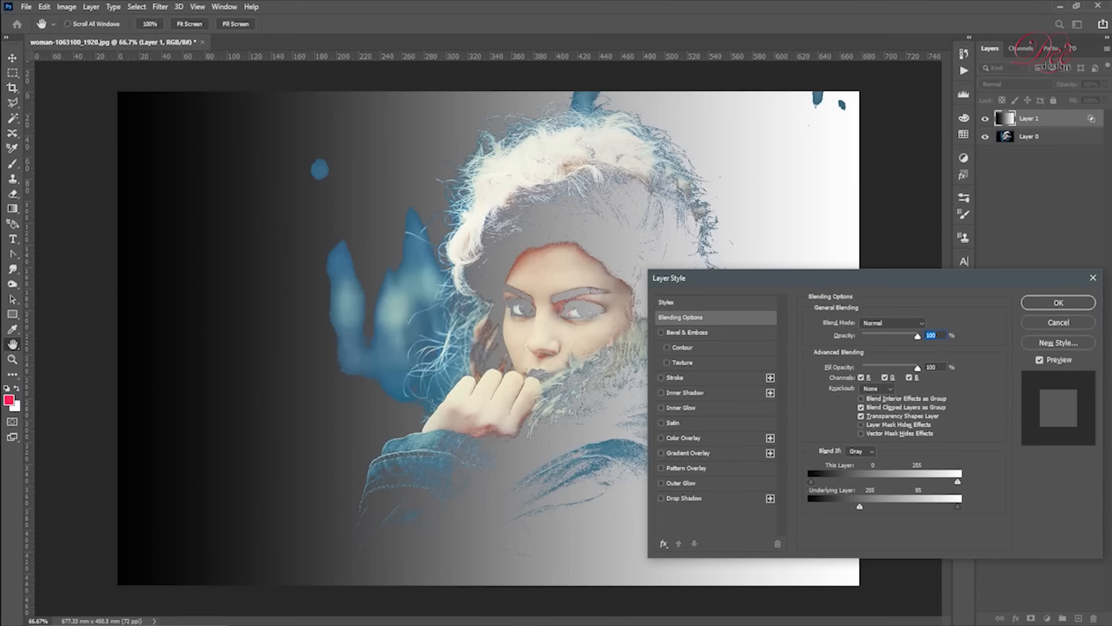
{"action": "left_click_drag", "start_coordinate": [857, 503], "coordinate": [839, 506]}
{"action": "mouse_move", "coordinate": [956, 505]}
{"action": "left_mouse_down"}
{"action": "mouse_move", "coordinate": [903, 506]}
{"action": "mouse_move", "coordinate": [959, 506]}
{"action": "left_mouse_up"}
{"action": "left_click_drag", "start_coordinate": [828, 506], "coordinate": [791, 502]}
{"action": "left_click_drag", "start_coordinate": [861, 506], "coordinate": [891, 505]}
{"action": "left_click_drag", "start_coordinate": [844, 505], "coordinate": [1018, 508]}
{"action": "left_click_drag", "start_coordinate": [853, 507], "coordinate": [813, 509]}
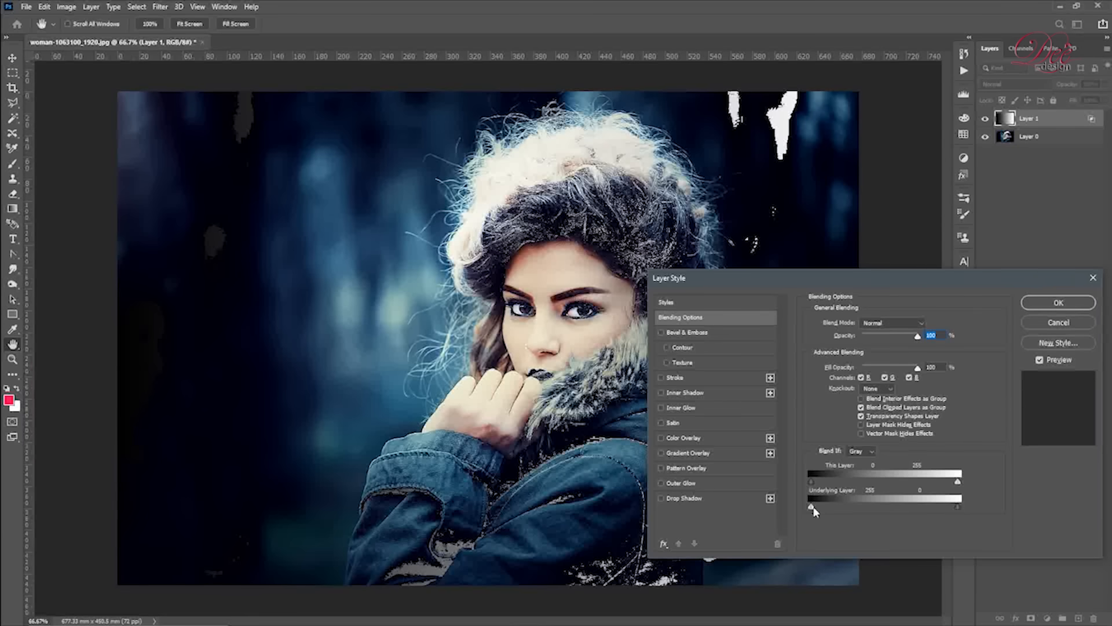
{"action": "left_click_drag", "start_coordinate": [811, 509], "coordinate": [1040, 506]}
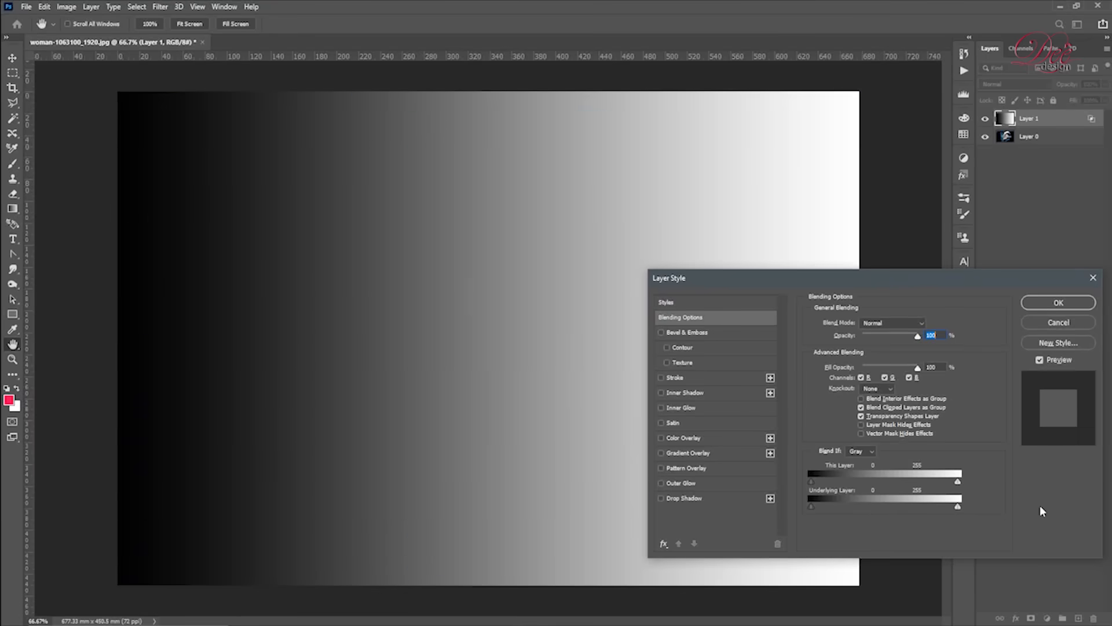
{"action": "left_click", "coordinate": [1046, 320]}
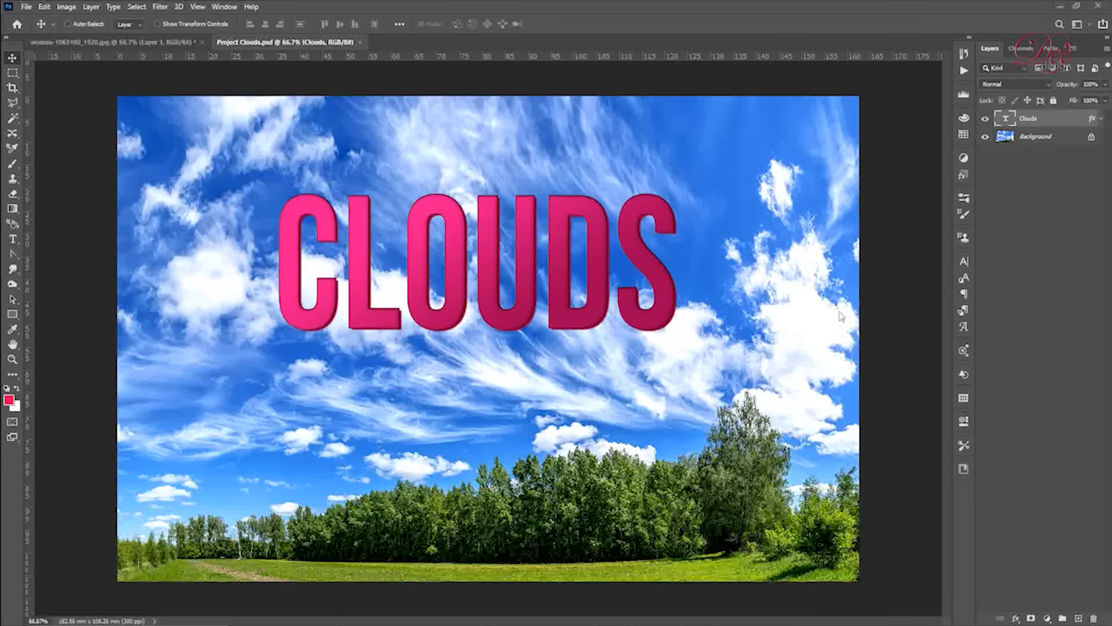
- Review the effects on the Clouds text layer in Project Clouds.psd and open its blending options clear of the lettering
{"action": "left_click", "coordinate": [1104, 121]}
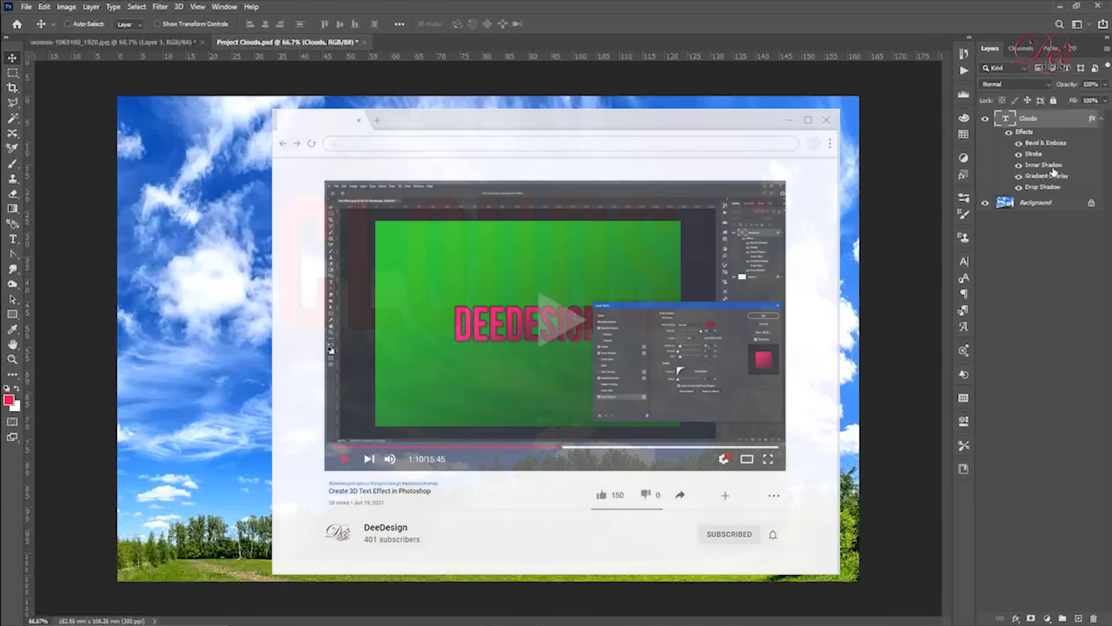
{"action": "left_click", "coordinate": [1104, 122]}
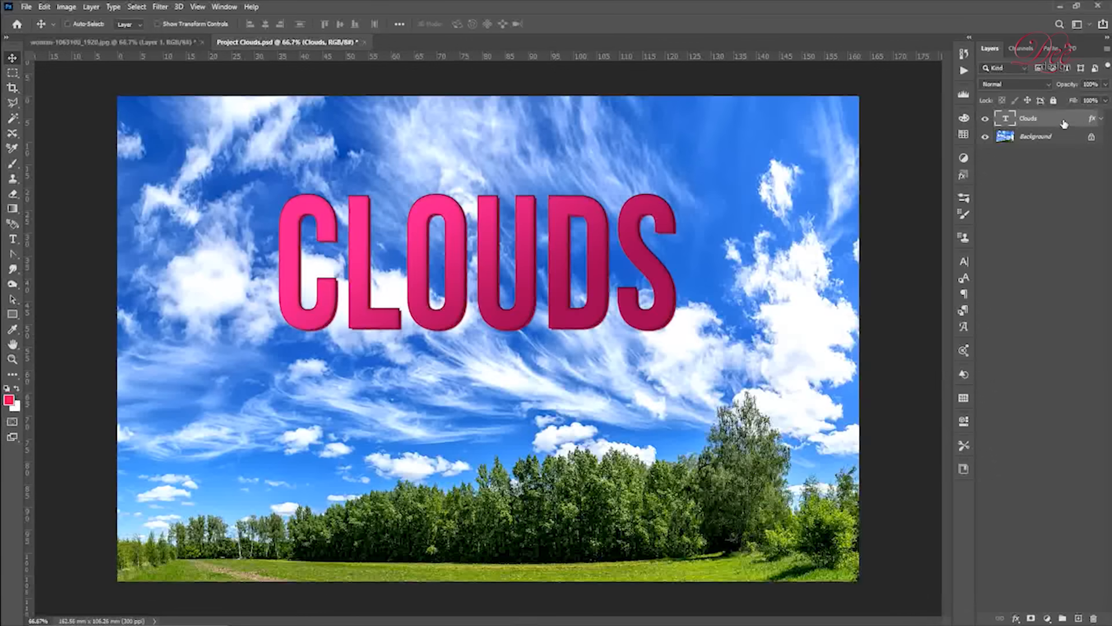
{"action": "double_click", "coordinate": [1062, 123]}
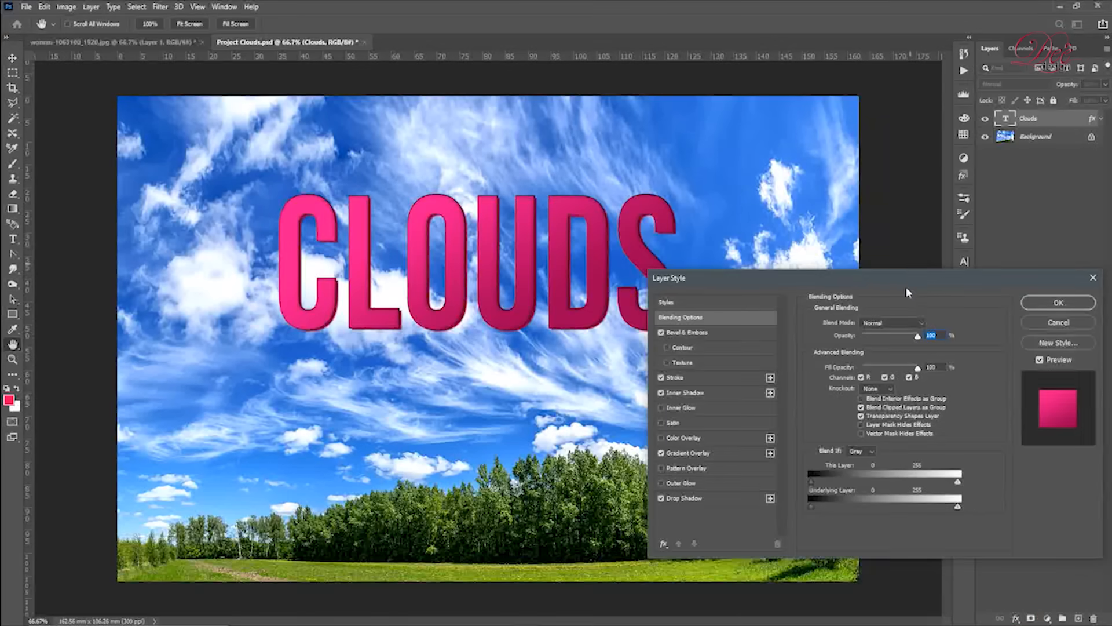
{"action": "mouse_move", "coordinate": [905, 282]}
{"action": "left_mouse_down"}
{"action": "mouse_move", "coordinate": [812, 314]}
{"action": "mouse_move", "coordinate": [821, 329]}
{"action": "left_mouse_up"}
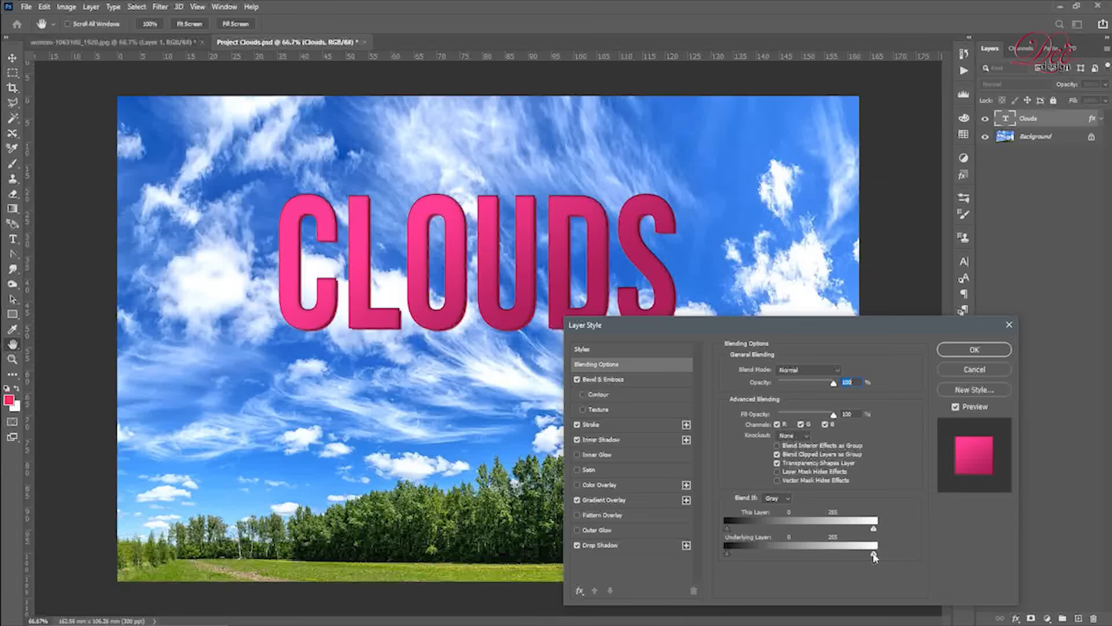
- Lower the Clouds layer's Underlying Layer white point to 241, split it to 123 / 241, and apply the style
{"action": "left_click_drag", "start_coordinate": [875, 557], "coordinate": [867, 556]}
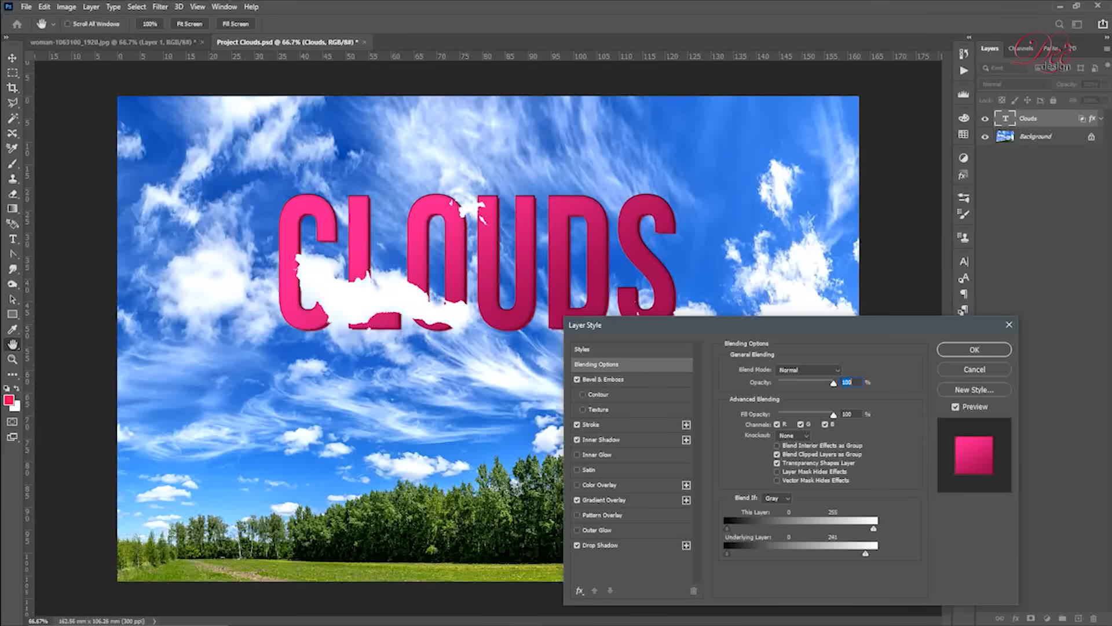
{"action": "key", "text": "alt"}
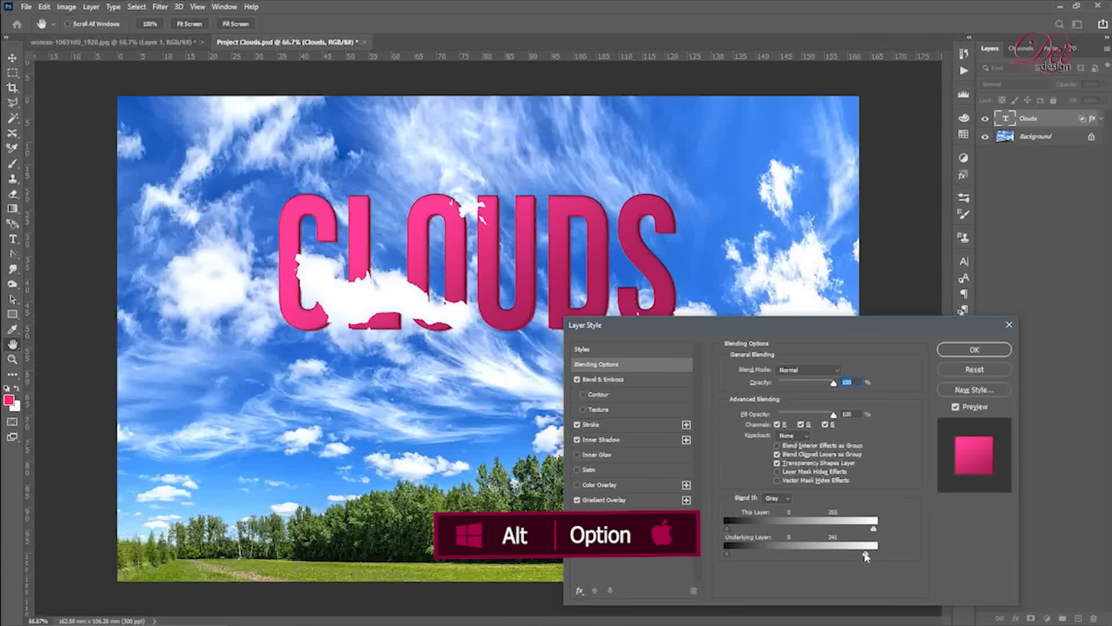
{"action": "left_click_drag", "start_coordinate": [866, 556], "coordinate": [797, 549]}
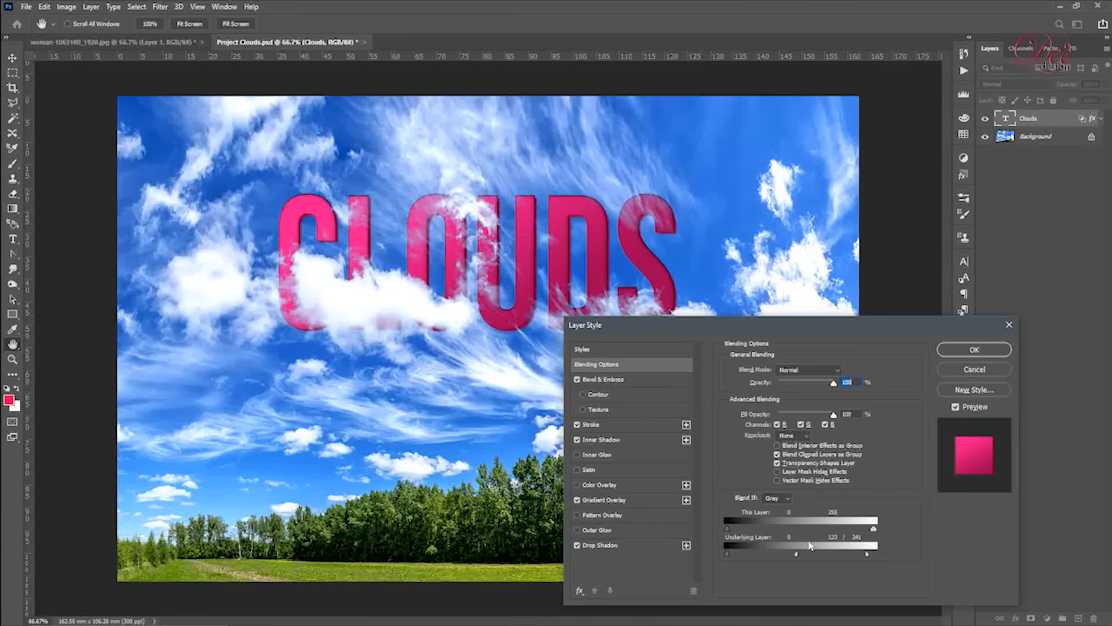
{"action": "left_click", "coordinate": [955, 349]}
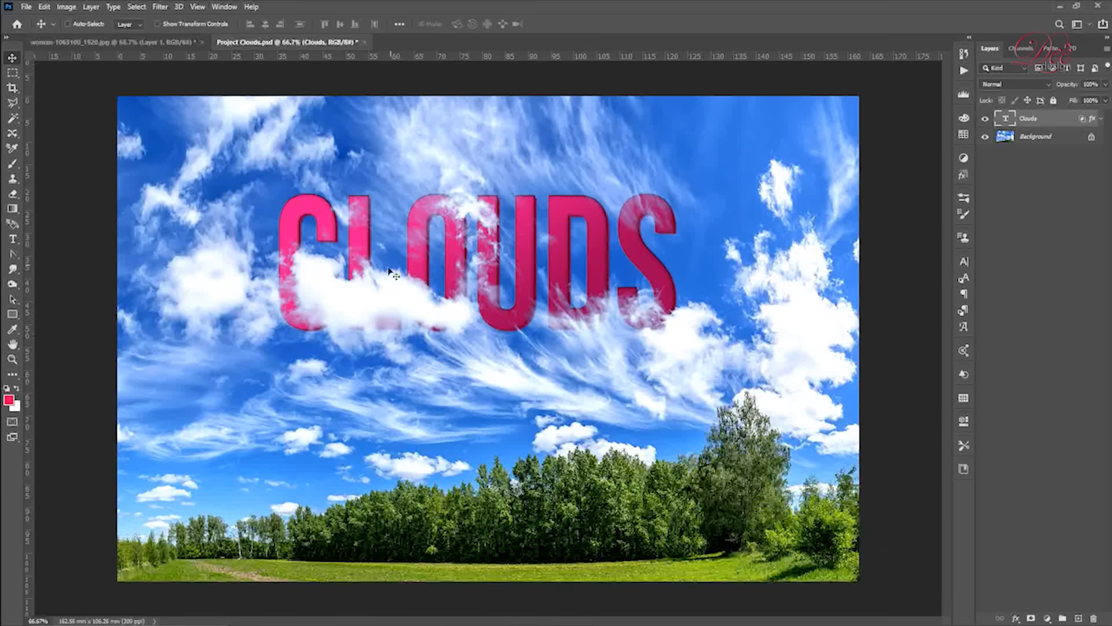
- Move the CLOUDS text slightly down and to the right among the clouds
{"action": "left_click_drag", "start_coordinate": [423, 278], "coordinate": [481, 300]}
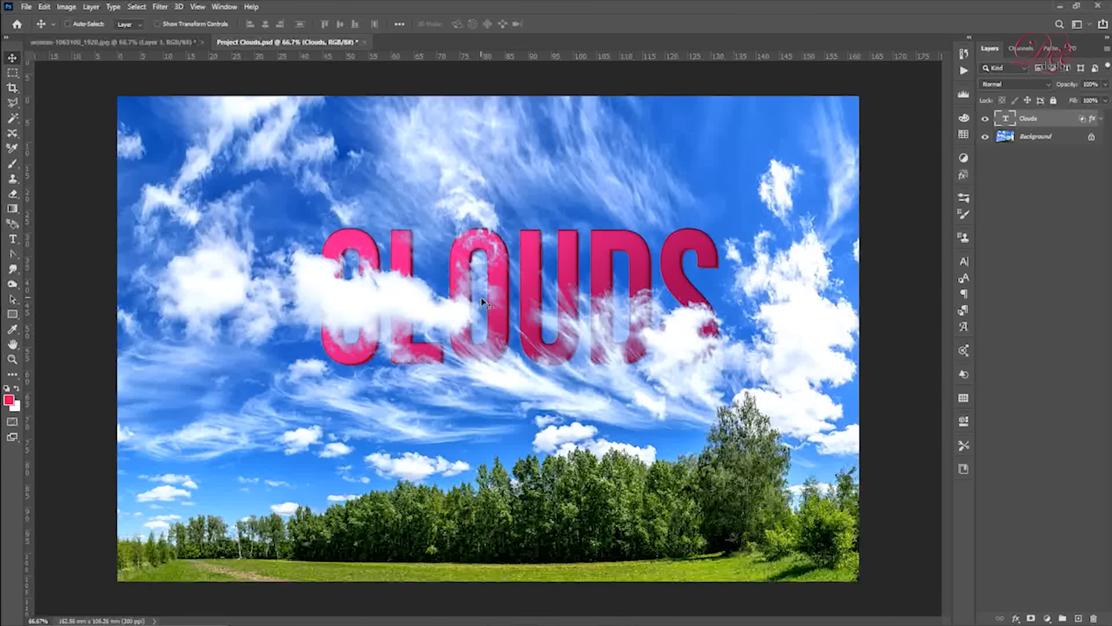